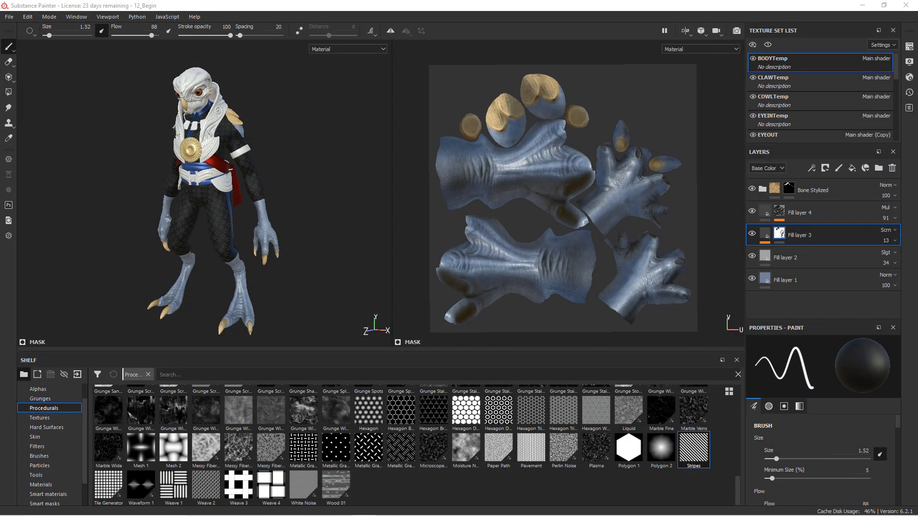
Step: Examine the skin on the character's arms and hands, comparing it with Fill layer 4 and Fill layer 3 hidden and shown
{"action": "scroll", "coordinate": [274, 234], "scroll_direction": "up", "scroll_amount": 6}
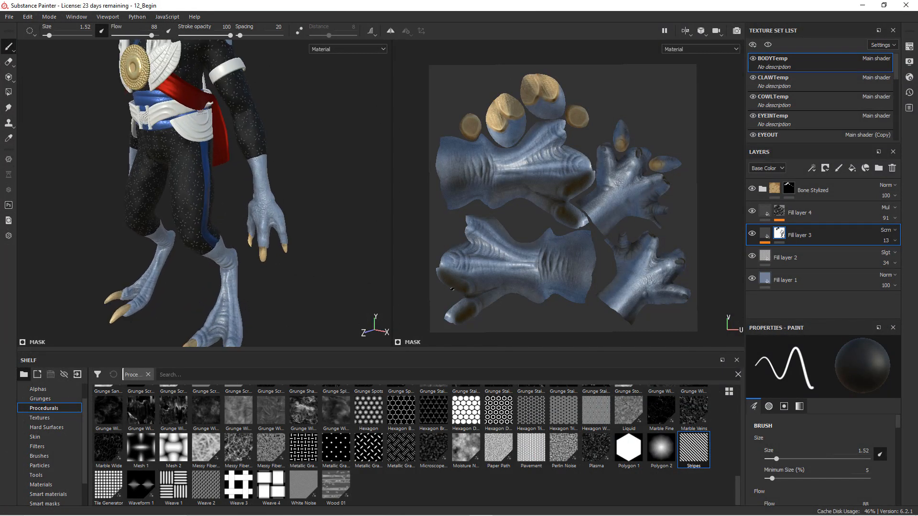
{"action": "scroll", "coordinate": [231, 230], "scroll_direction": "up", "scroll_amount": 5}
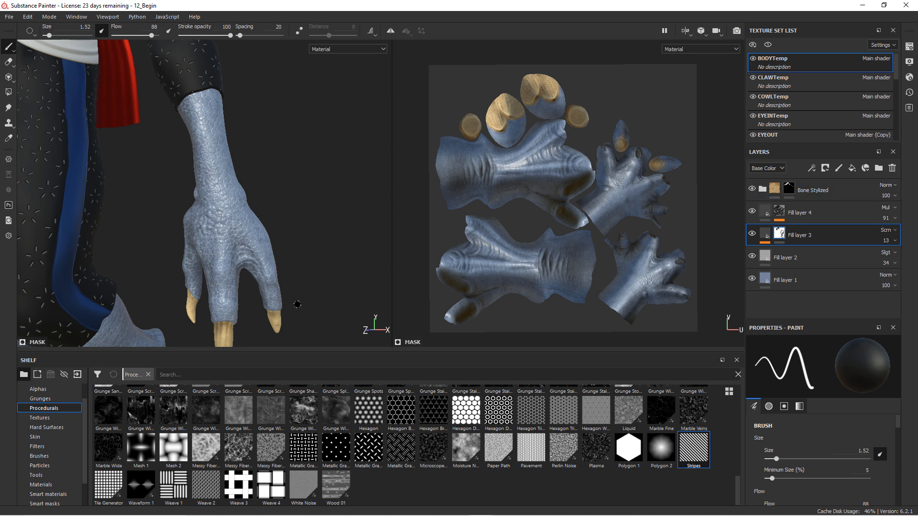
{"action": "middle_click_drag", "start_coordinate": [261, 186], "coordinate": [275, 343], "text": "alt"}
{"action": "mouse_move", "coordinate": [189, 60]}
{"action": "middle_mouse_down", "text": "alt"}
{"action": "mouse_move", "coordinate": [186, 128]}
{"action": "mouse_move", "coordinate": [204, 229]}
{"action": "middle_mouse_up", "text": "alt"}
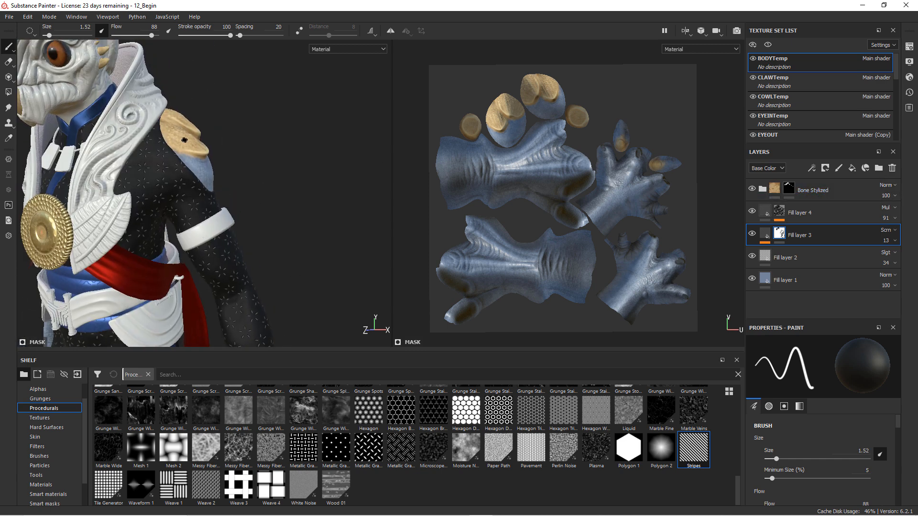
{"action": "middle_click_drag", "start_coordinate": [280, 211], "coordinate": [276, 116], "text": "alt"}
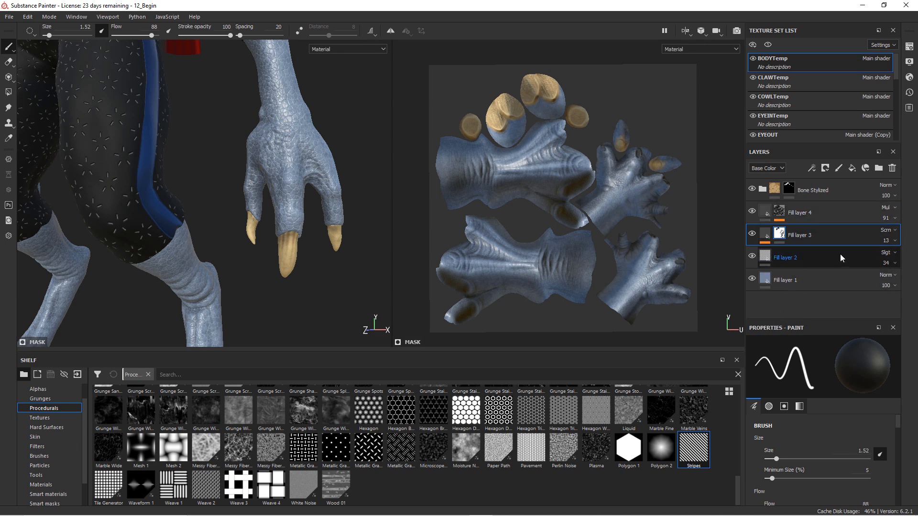
{"action": "middle_click_drag", "start_coordinate": [322, 127], "coordinate": [296, 167], "text": "alt"}
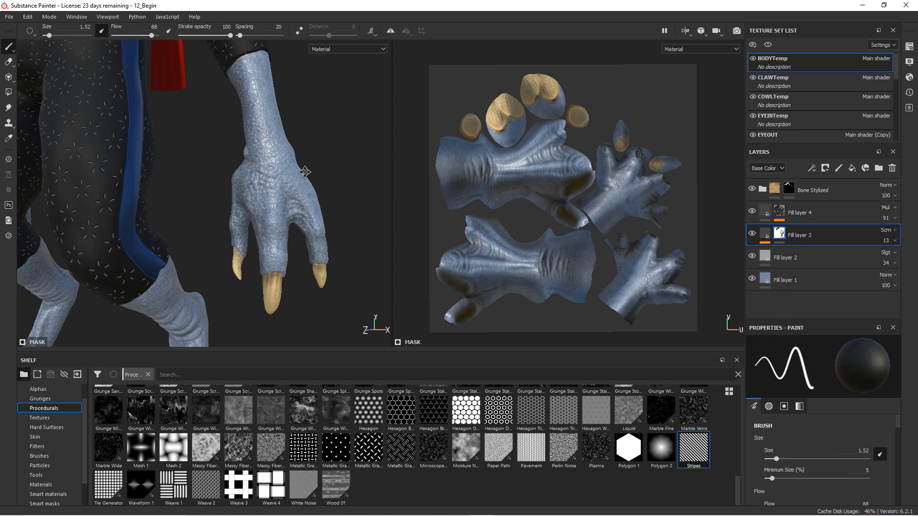
{"action": "scroll", "coordinate": [295, 166], "scroll_direction": "up", "scroll_amount": 1}
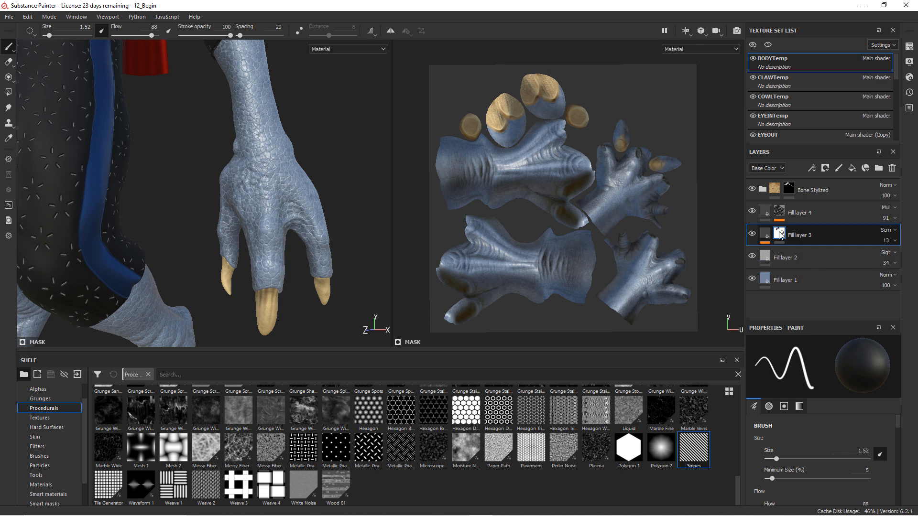
{"action": "left_click", "coordinate": [755, 211]}
{"action": "left_click", "coordinate": [755, 212]}
{"action": "left_click", "coordinate": [752, 234]}
{"action": "left_click", "coordinate": [752, 234]}
Step: Group Fill layers 1 to 4 into a folder named BLUSKIN and collapse it
{"action": "left_click", "coordinate": [820, 216]}
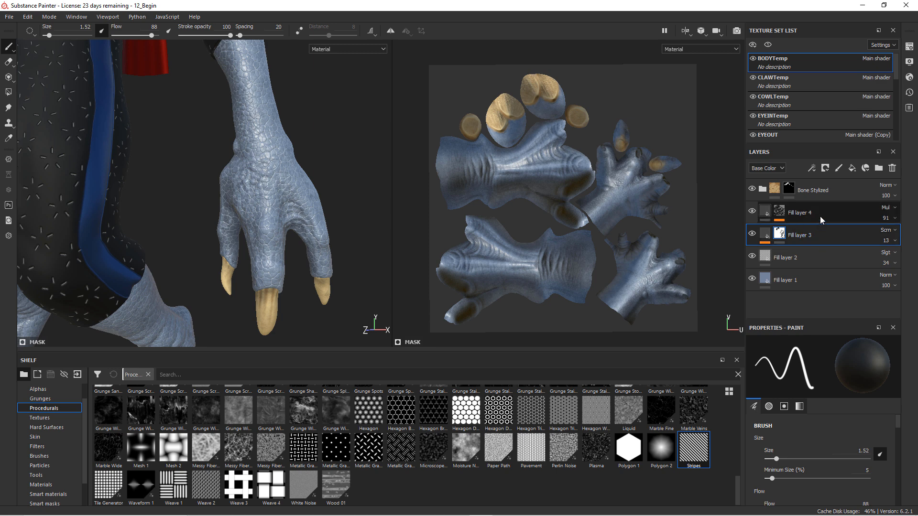
{"action": "left_click", "coordinate": [821, 276], "text": "shift"}
{"action": "right_click", "coordinate": [822, 276]}
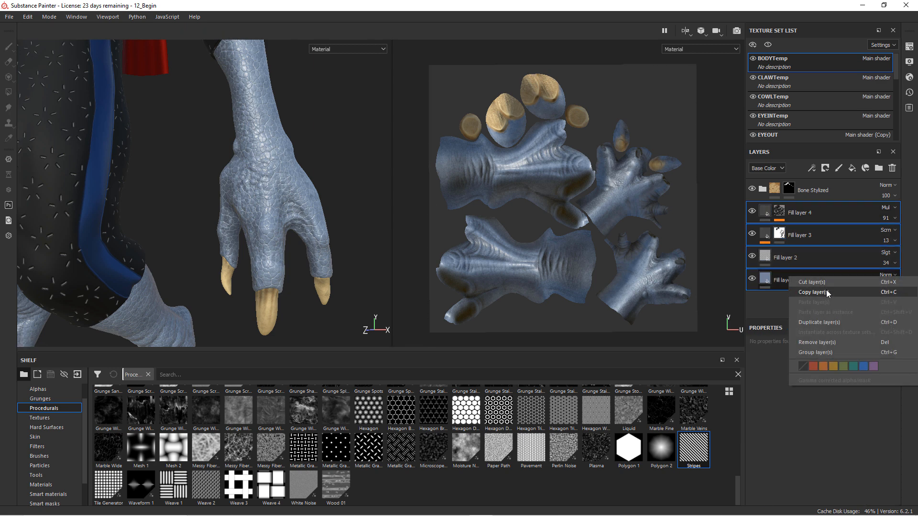
{"action": "left_click", "coordinate": [822, 352]}
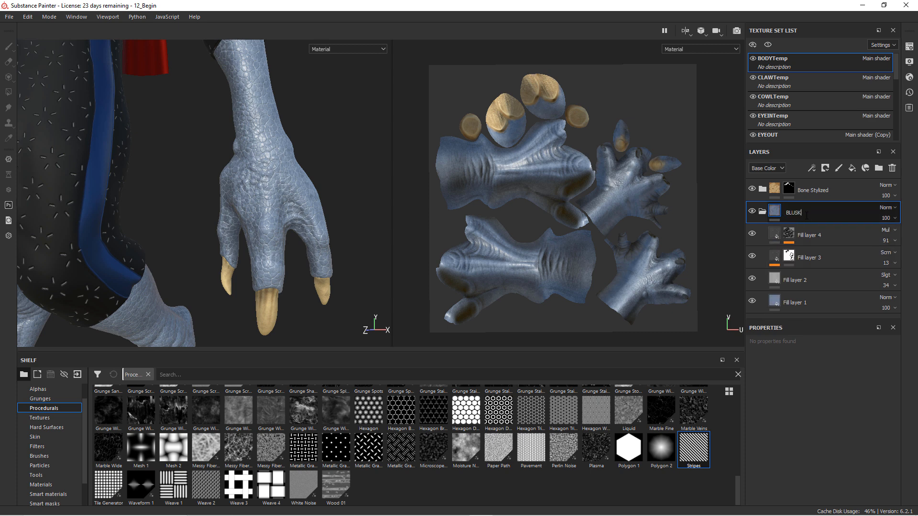
{"action": "key", "text": "Return"}
{"action": "left_click", "coordinate": [764, 211]}
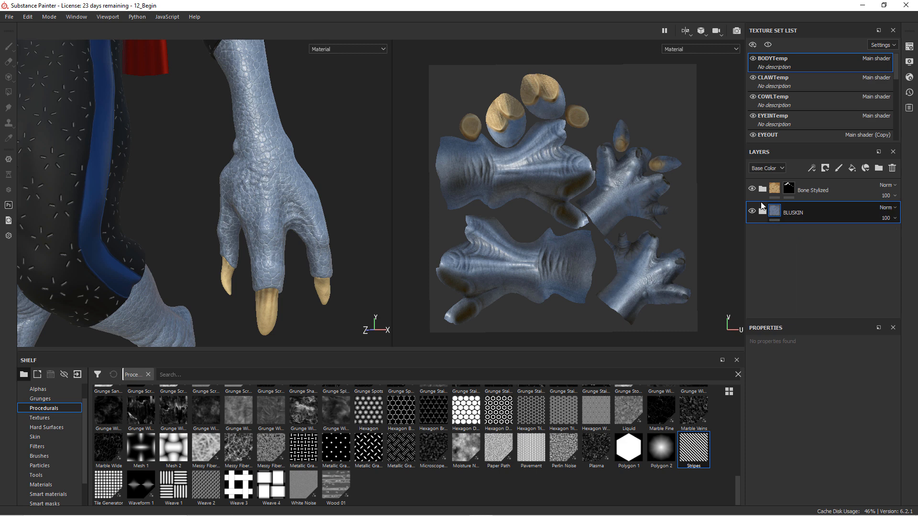
Step: Create a smart material from the BLUSKIN group and show the smart materials in the shelf
{"action": "right_click", "coordinate": [811, 214]}
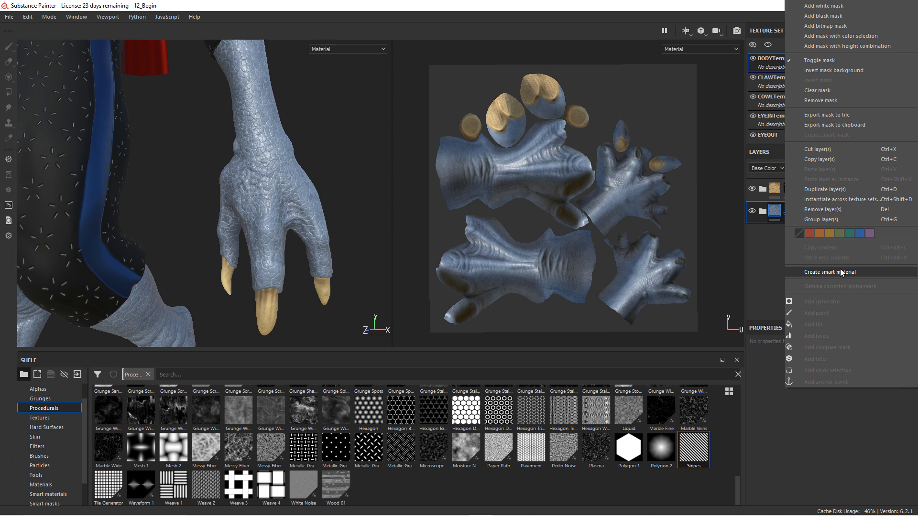
{"action": "left_click", "coordinate": [48, 496]}
{"action": "right_click", "coordinate": [812, 211]}
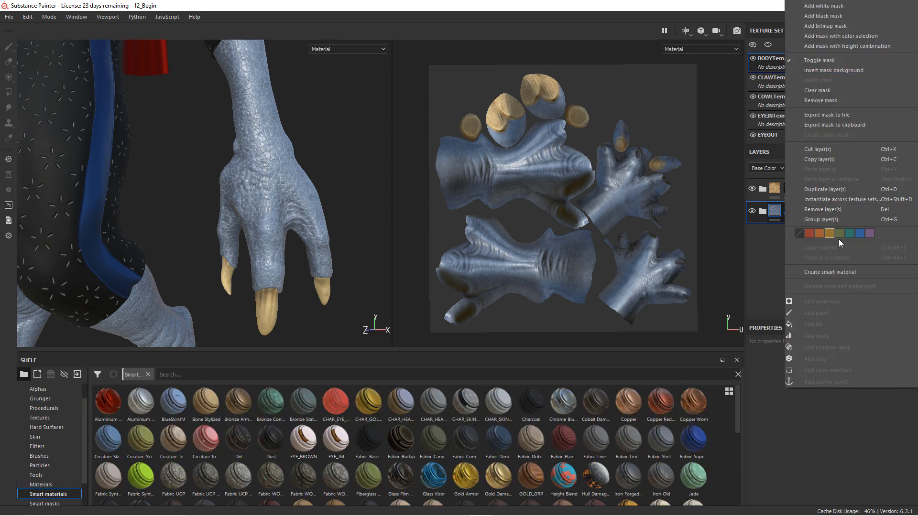
{"action": "left_click", "coordinate": [836, 272]}
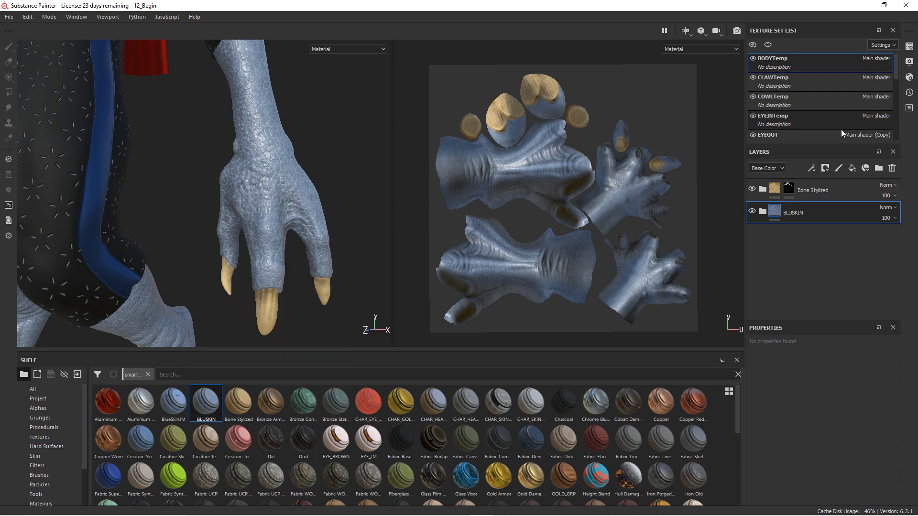
Step: Add the BLUSKIN smart material to the layer stack of the HEADTemp texture set, above Layer 1
{"action": "scroll", "coordinate": [851, 104], "scroll_direction": "down", "scroll_amount": 5}
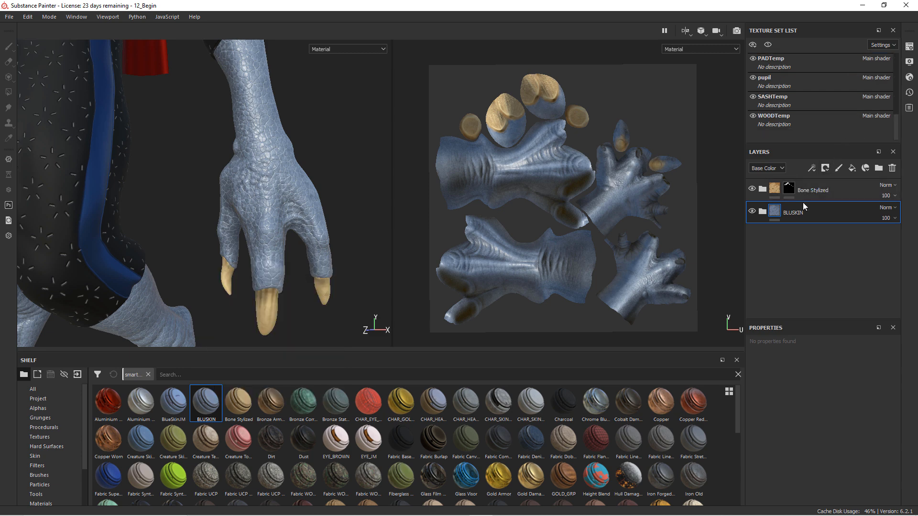
{"action": "left_click", "coordinate": [762, 213]}
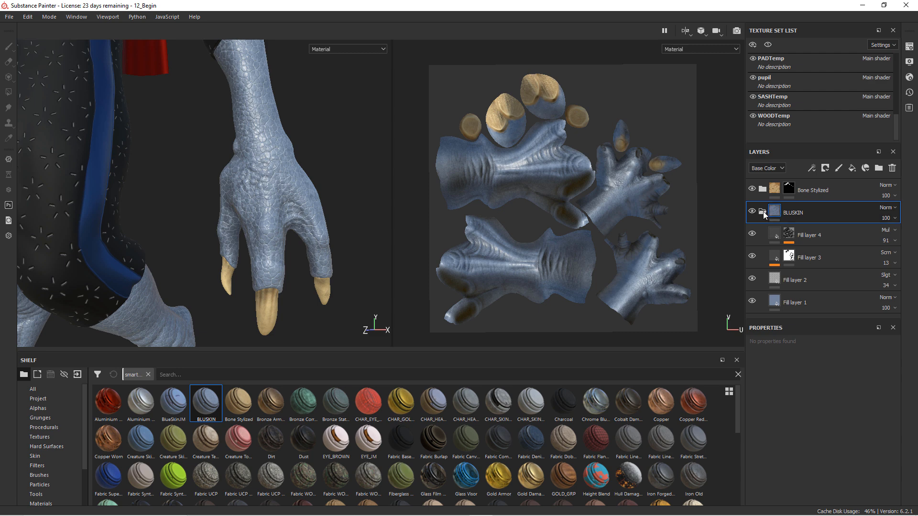
{"action": "left_click", "coordinate": [763, 211]}
{"action": "scroll", "coordinate": [850, 123], "scroll_direction": "up", "scroll_amount": 3}
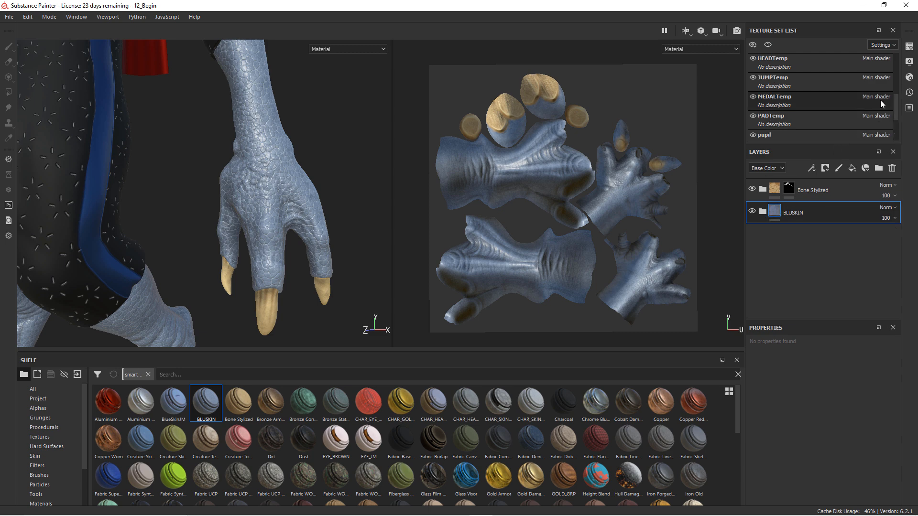
{"action": "left_click", "coordinate": [831, 64]}
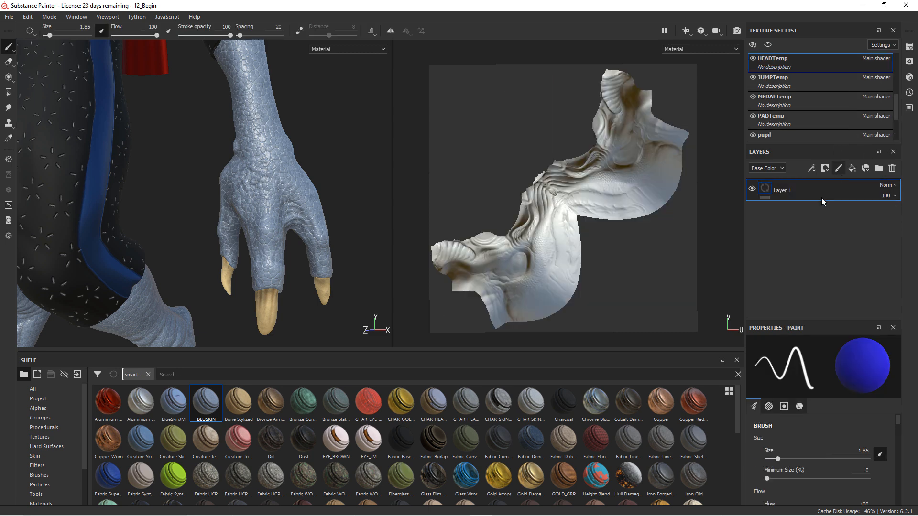
{"action": "key", "text": "f"}
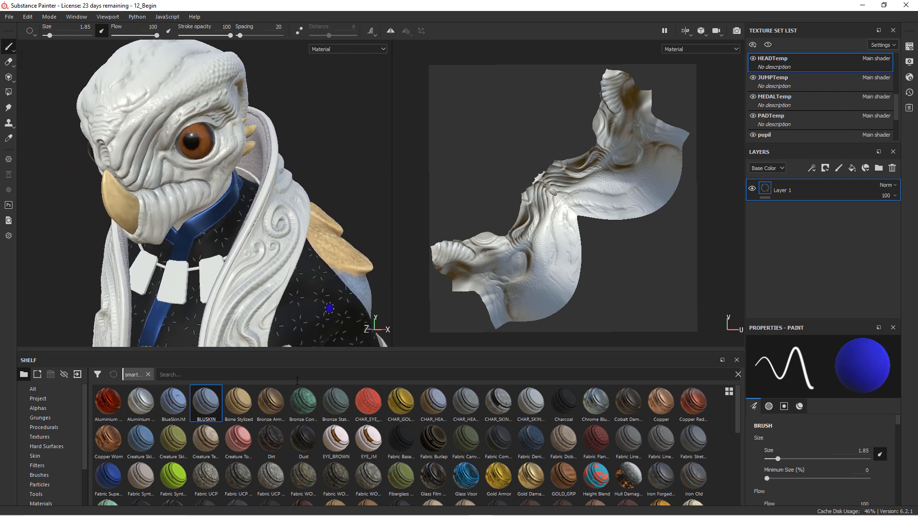
{"action": "left_click_drag", "start_coordinate": [206, 403], "coordinate": [809, 194]}
Step: Expand the BLUSKIN group and examine the skin on the head from several angles, including close up around the eye
{"action": "left_click_drag", "start_coordinate": [313, 204], "coordinate": [239, 215], "text": "alt"}
{"action": "middle_click_drag", "start_coordinate": [229, 191], "coordinate": [299, 229], "text": "alt"}
{"action": "right_click_drag", "start_coordinate": [299, 229], "coordinate": [389, 235], "text": "alt"}
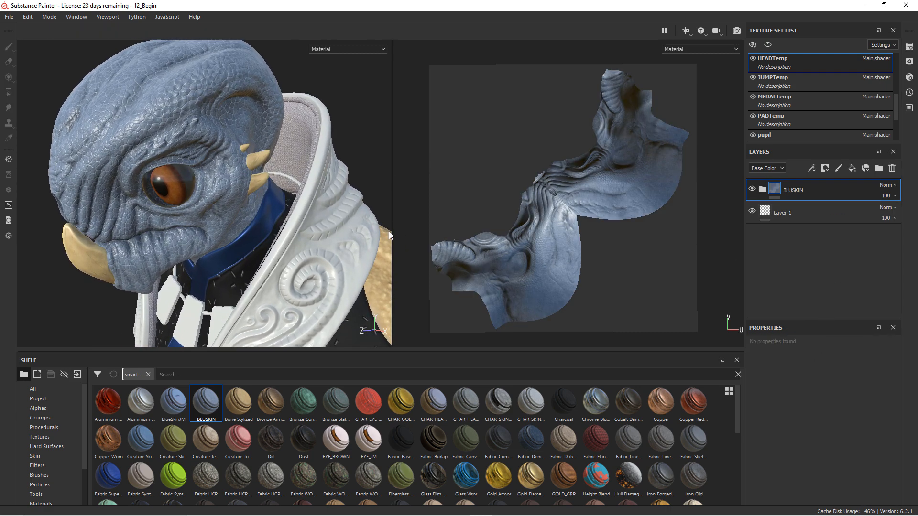
{"action": "left_click", "coordinate": [763, 190]}
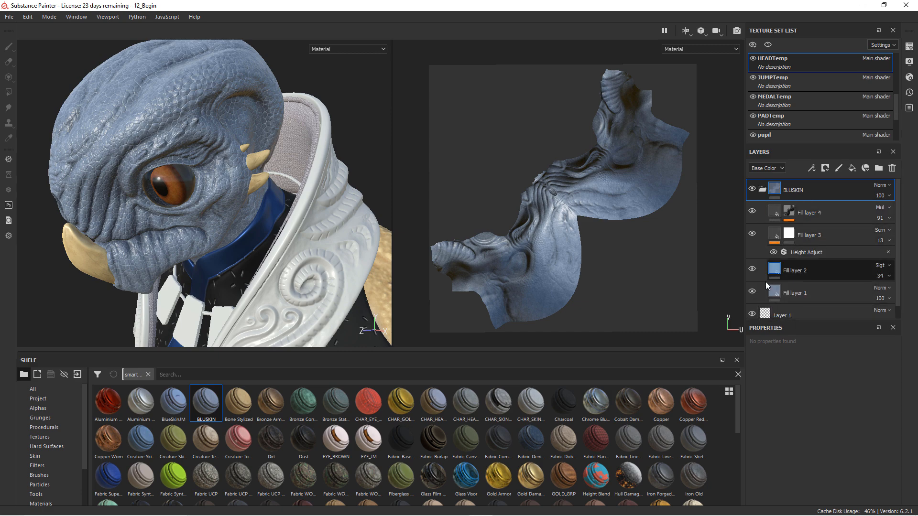
{"action": "left_click_drag", "start_coordinate": [239, 186], "coordinate": [283, 164], "text": "alt"}
{"action": "middle_click_drag", "start_coordinate": [283, 164], "coordinate": [348, 206], "text": "alt"}
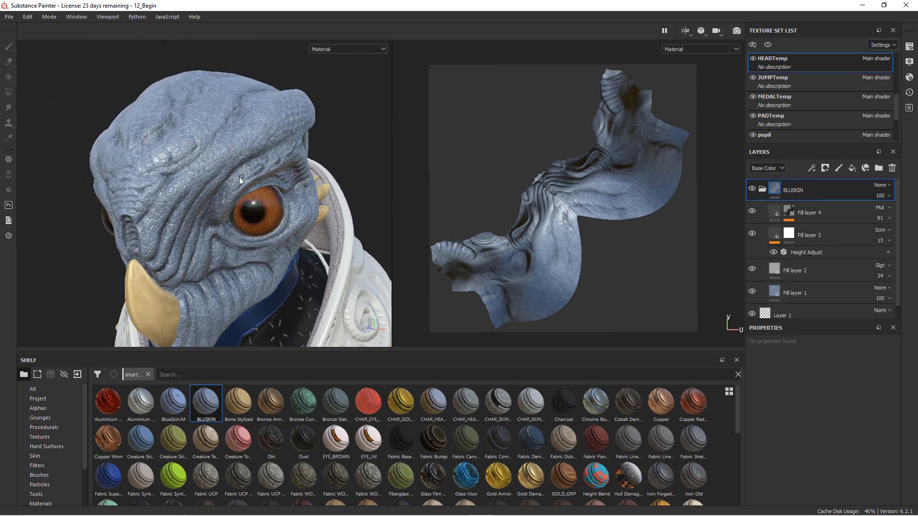
{"action": "left_click_drag", "start_coordinate": [295, 222], "coordinate": [416, 254], "text": "alt"}
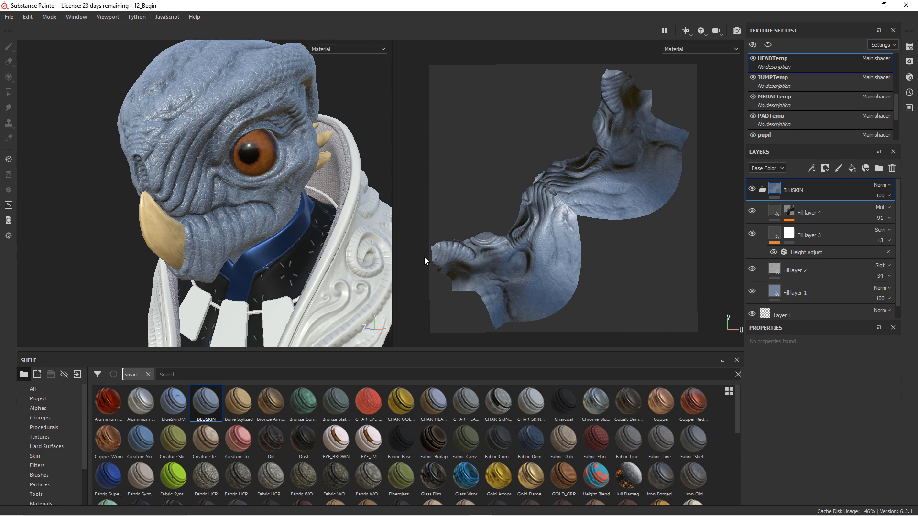
{"action": "left_click_drag", "start_coordinate": [351, 168], "coordinate": [293, 184], "text": "alt"}
{"action": "middle_click_drag", "start_coordinate": [297, 189], "coordinate": [302, 240], "text": "alt"}
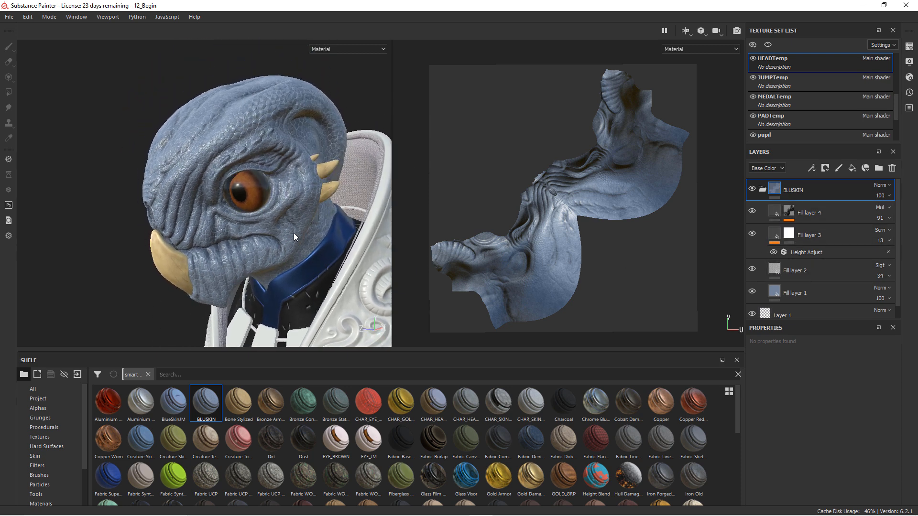
{"action": "left_click_drag", "start_coordinate": [290, 259], "coordinate": [245, 252], "text": "alt"}
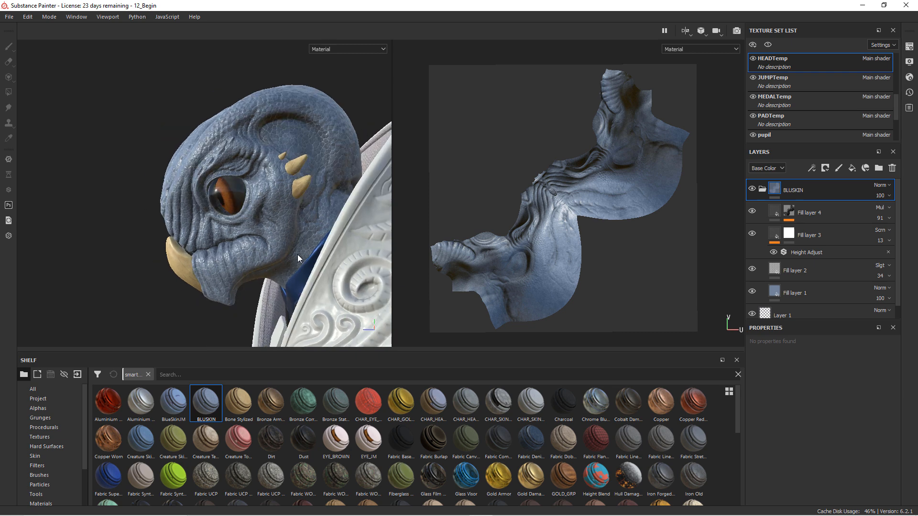
{"action": "left_click_drag", "start_coordinate": [304, 194], "coordinate": [348, 206], "text": "alt"}
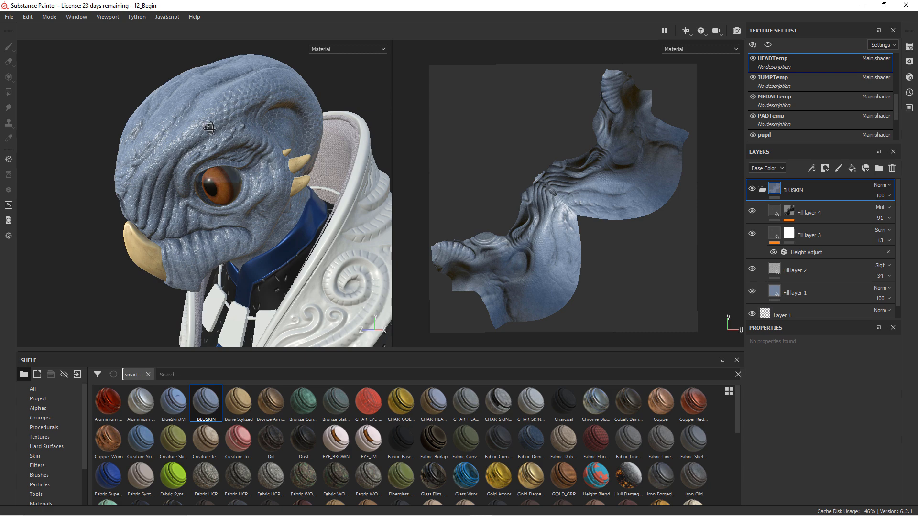
{"action": "left_click_drag", "start_coordinate": [204, 123], "coordinate": [157, 135], "text": "alt"}
{"action": "left_click_drag", "start_coordinate": [171, 92], "coordinate": [289, 152], "text": "alt"}
{"action": "right_click_drag", "start_coordinate": [290, 152], "coordinate": [396, 216], "text": "alt"}
{"action": "left_click_drag", "start_coordinate": [366, 217], "coordinate": [282, 221], "text": "alt"}
{"action": "right_click_drag", "start_coordinate": [282, 221], "coordinate": [322, 234], "text": "alt"}
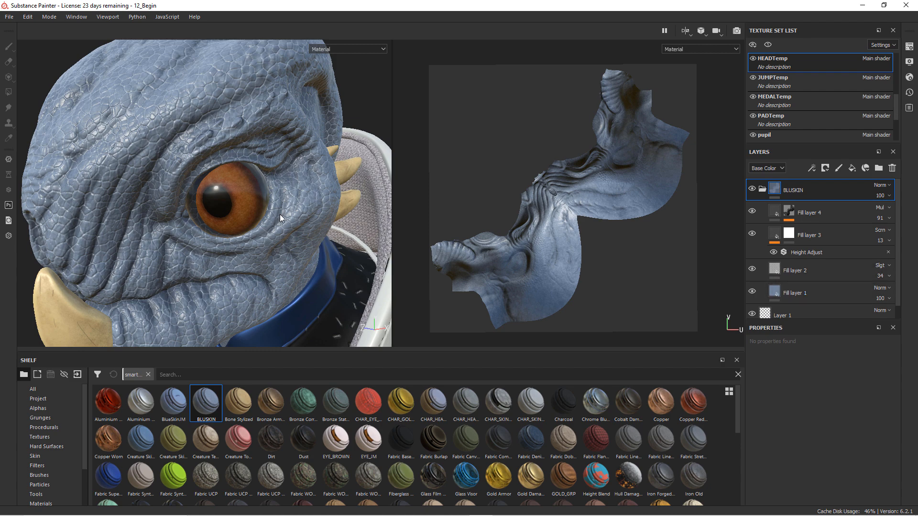
Step: Change Fill layer 1's base color to a slightly less saturated blue, R 0.181, G 0.222, B 0.303
{"action": "left_click", "coordinate": [779, 291]}
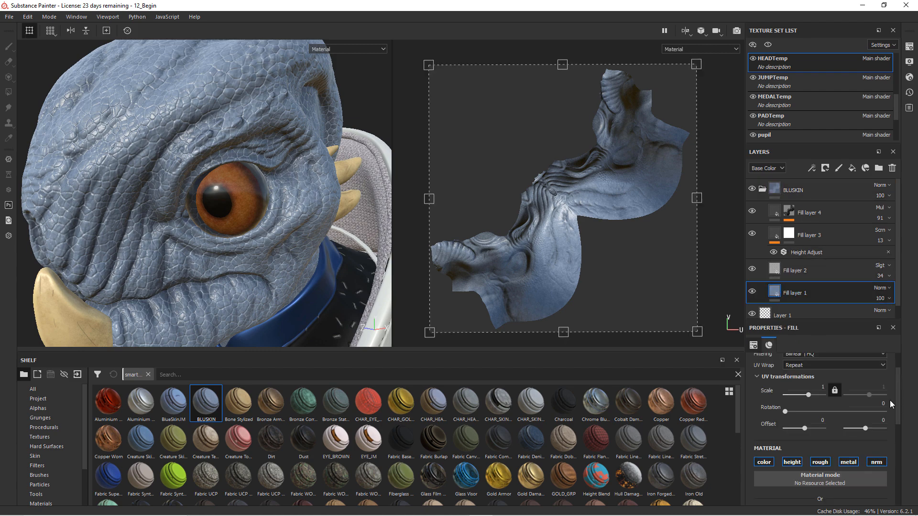
{"action": "scroll", "coordinate": [868, 430], "scroll_direction": "down", "scroll_amount": 3}
{"action": "left_click", "coordinate": [830, 416]}
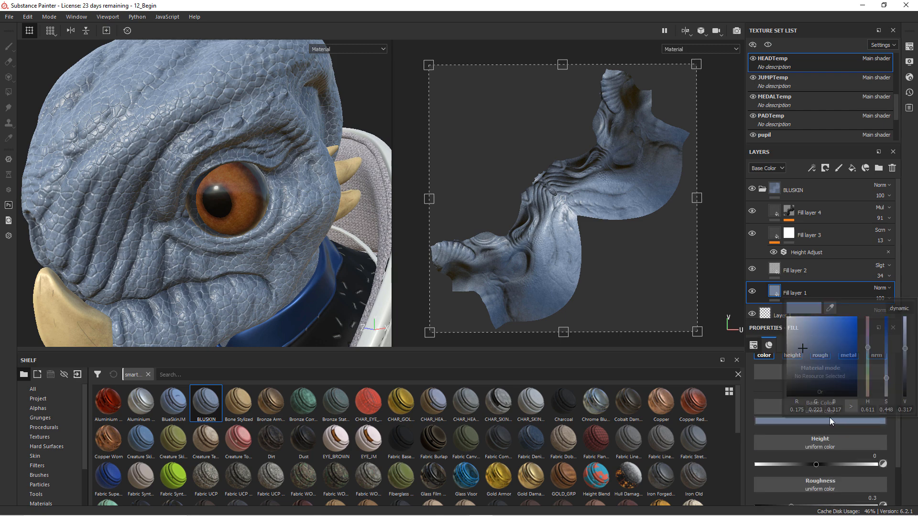
{"action": "left_click_drag", "start_coordinate": [803, 349], "coordinate": [801, 349]}
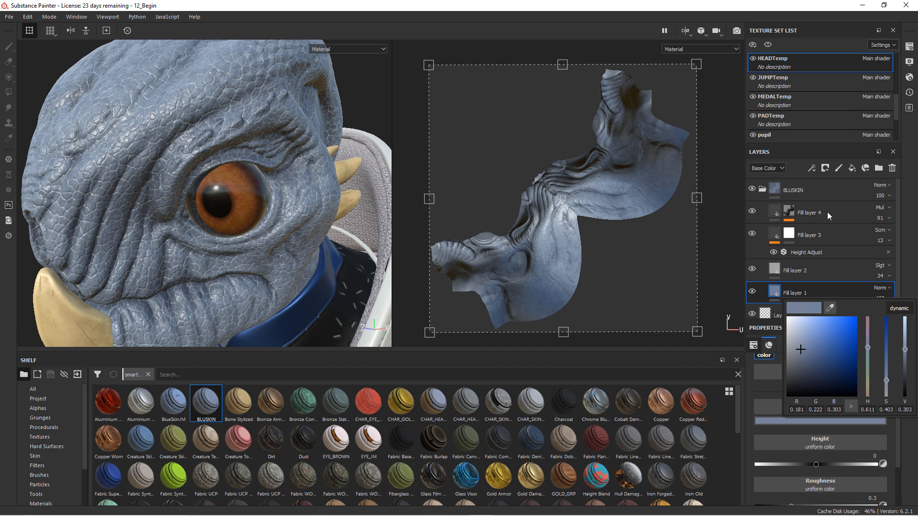
Step: Set the Multiply of Fill layer 3's Height Adjust filter to 0.142 and lower the layer's opacity to 11
{"action": "left_click", "coordinate": [750, 211]}
{"action": "left_click", "coordinate": [750, 211]}
{"action": "left_click", "coordinate": [752, 233]}
{"action": "left_click", "coordinate": [751, 233]}
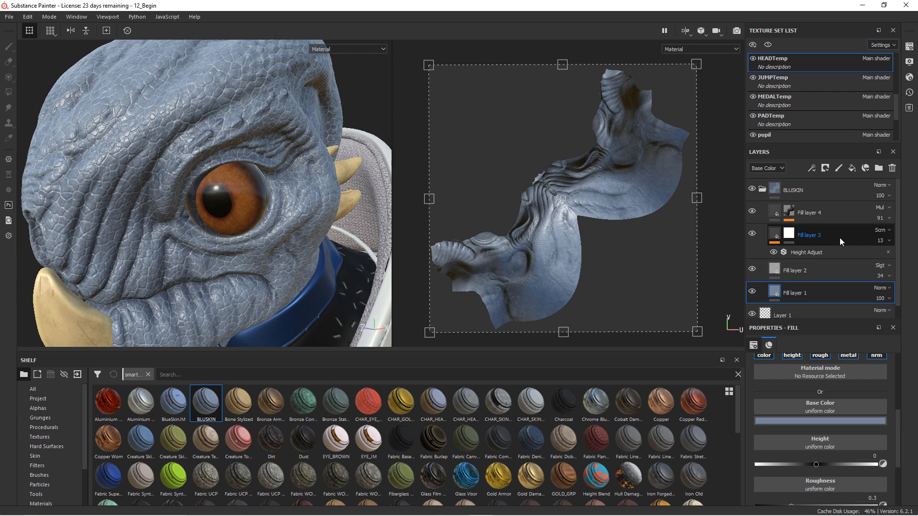
{"action": "left_click", "coordinate": [813, 251]}
{"action": "left_click", "coordinate": [813, 252]}
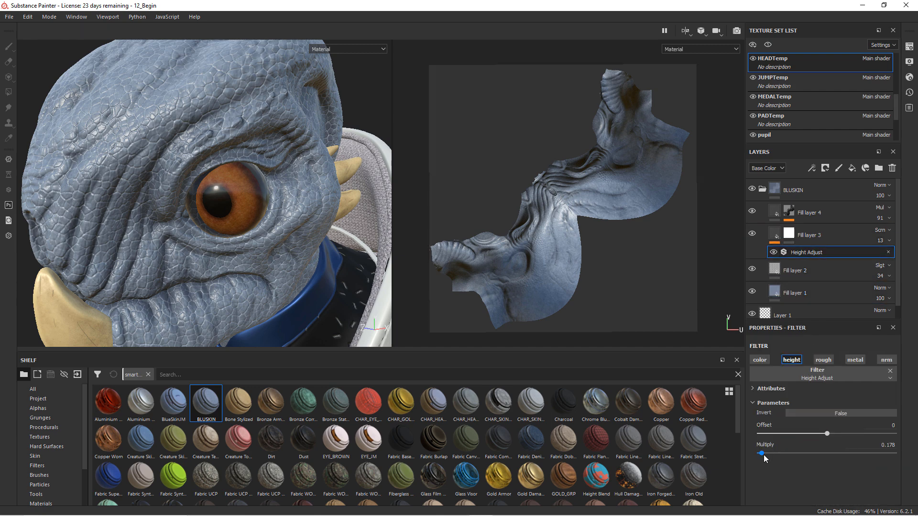
{"action": "left_click_drag", "start_coordinate": [764, 453], "coordinate": [760, 453]}
{"action": "left_click", "coordinate": [889, 240]}
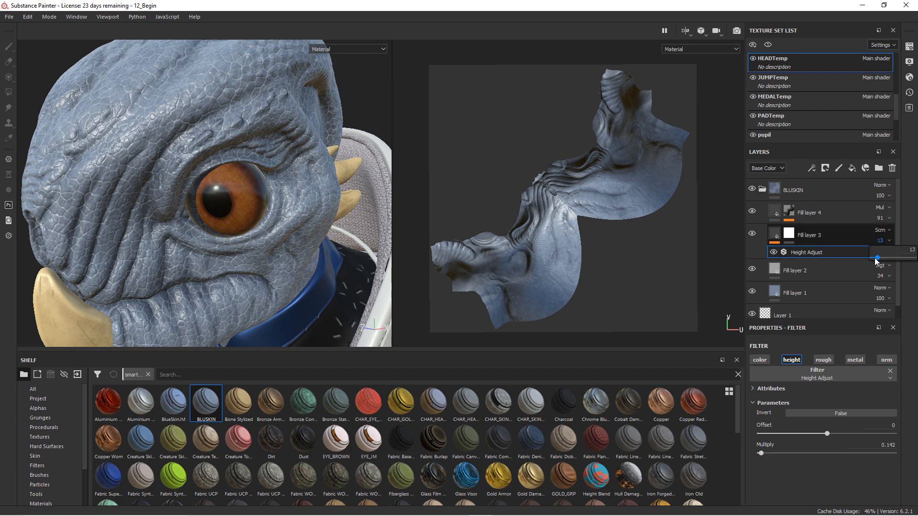
Step: Compare the head with Fill layer 3 hidden and shown, and add a white mask to that layer
{"action": "left_click_drag", "start_coordinate": [259, 210], "coordinate": [239, 210], "text": "alt"}
{"action": "right_click_drag", "start_coordinate": [286, 208], "coordinate": [251, 201], "text": "alt"}
{"action": "left_click_drag", "start_coordinate": [251, 201], "coordinate": [243, 204], "text": "alt"}
{"action": "left_click_drag", "start_coordinate": [244, 191], "coordinate": [228, 176], "text": "alt"}
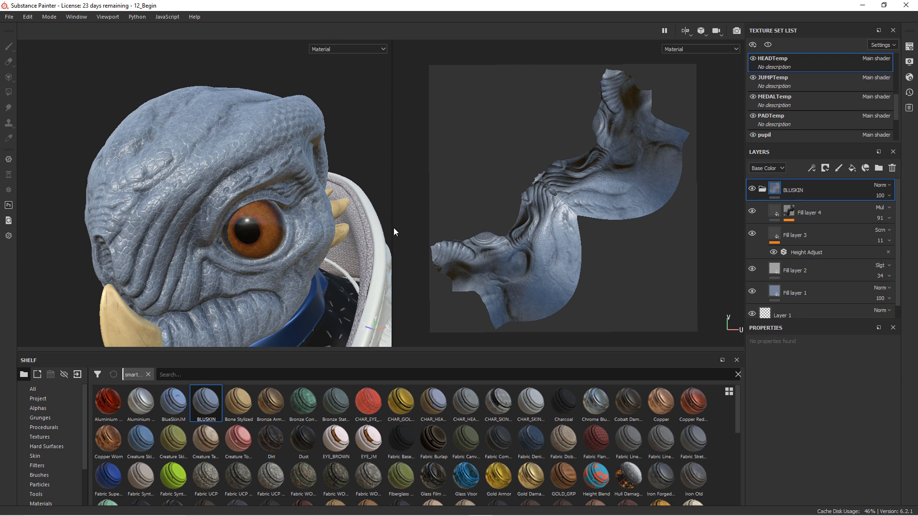
{"action": "left_click", "coordinate": [752, 234]}
{"action": "left_click", "coordinate": [752, 234]}
{"action": "left_click", "coordinate": [791, 236]}
{"action": "left_click", "coordinate": [825, 168]}
{"action": "left_click", "coordinate": [836, 186]}
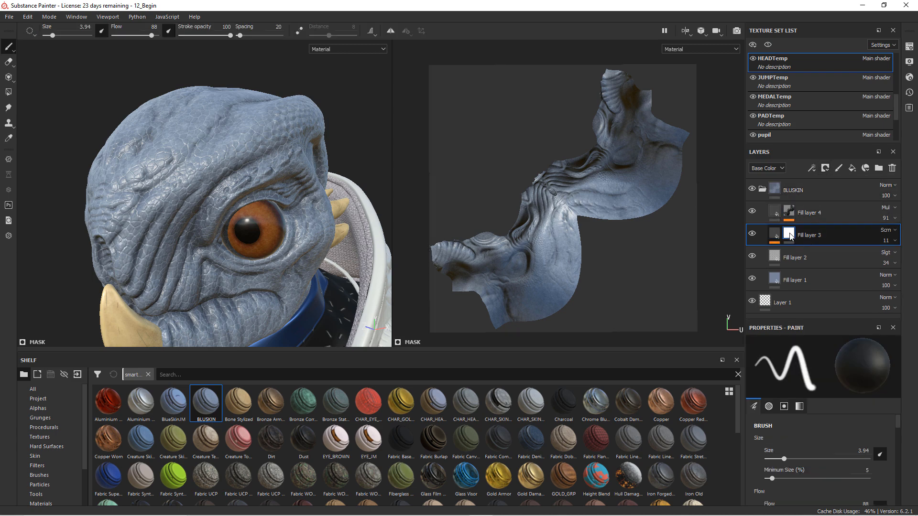
{"action": "scroll", "coordinate": [289, 218], "scroll_direction": "up", "scroll_amount": 5}
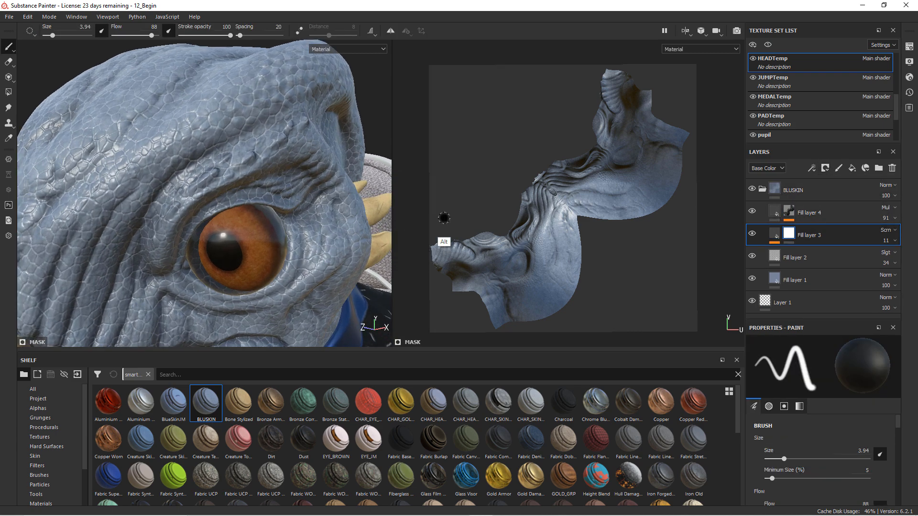
Step: Set the paint brush's grayscale value to 0.2581 for working on Fill layer 3's mask
{"action": "right_click", "coordinate": [289, 219]}
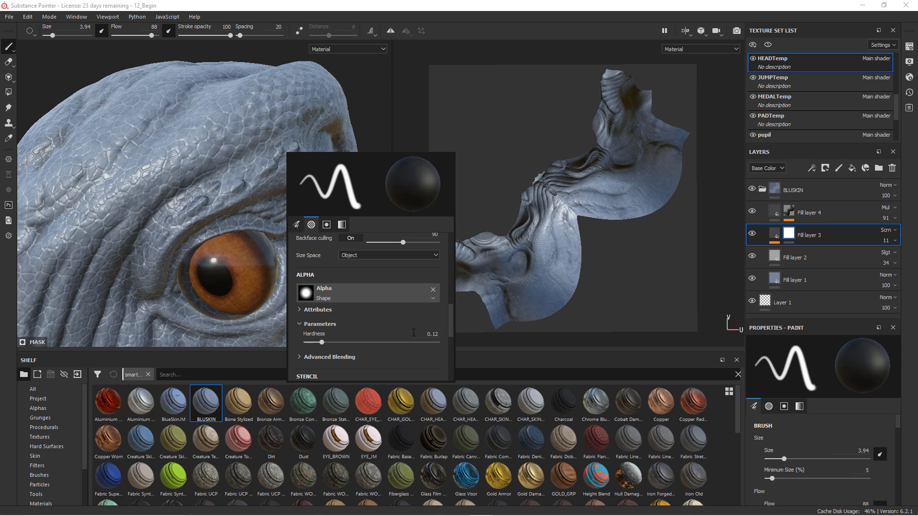
{"action": "mouse_move", "coordinate": [451, 325]}
{"action": "left_mouse_down"}
{"action": "mouse_move", "coordinate": [452, 272]}
{"action": "mouse_move", "coordinate": [442, 257]}
{"action": "left_mouse_up"}
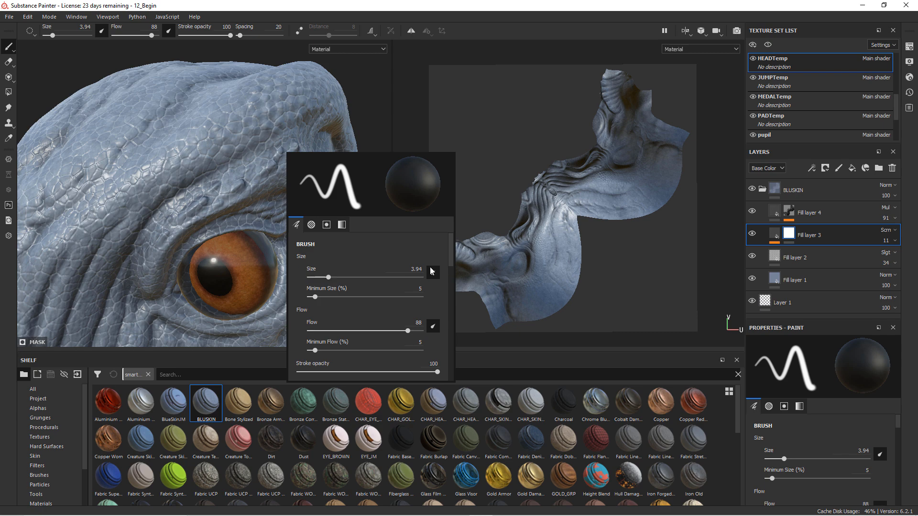
{"action": "left_click_drag", "start_coordinate": [449, 266], "coordinate": [447, 360]}
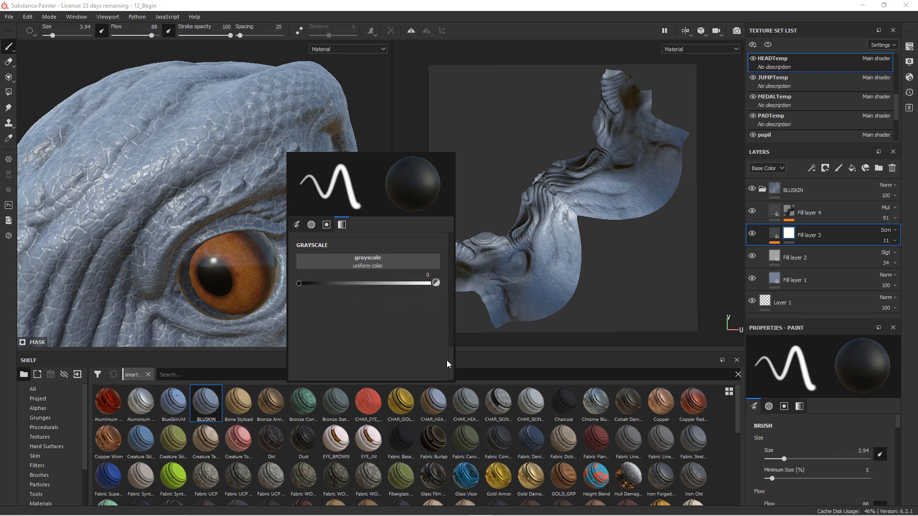
{"action": "mouse_move", "coordinate": [299, 295]}
{"action": "left_mouse_down"}
{"action": "mouse_move", "coordinate": [339, 301]}
{"action": "mouse_move", "coordinate": [330, 301]}
{"action": "left_mouse_up"}
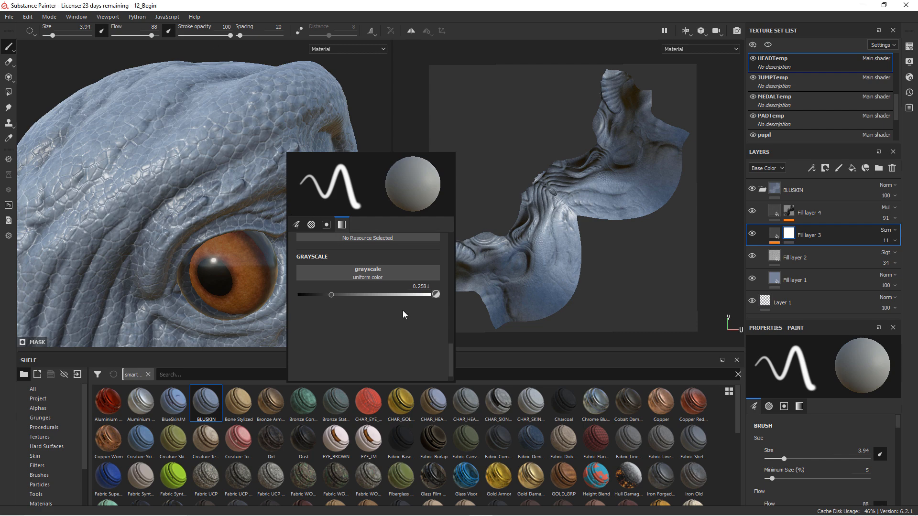
{"action": "left_click_drag", "start_coordinate": [336, 290], "coordinate": [332, 294]}
{"action": "left_click", "coordinate": [272, 200]}
Step: Examine the scale lines around the eye, brow, nose and forehead from several angles
{"action": "left_click_drag", "start_coordinate": [272, 200], "coordinate": [277, 218], "text": "alt"}
{"action": "right_click_drag", "start_coordinate": [278, 217], "coordinate": [319, 193], "text": "alt"}
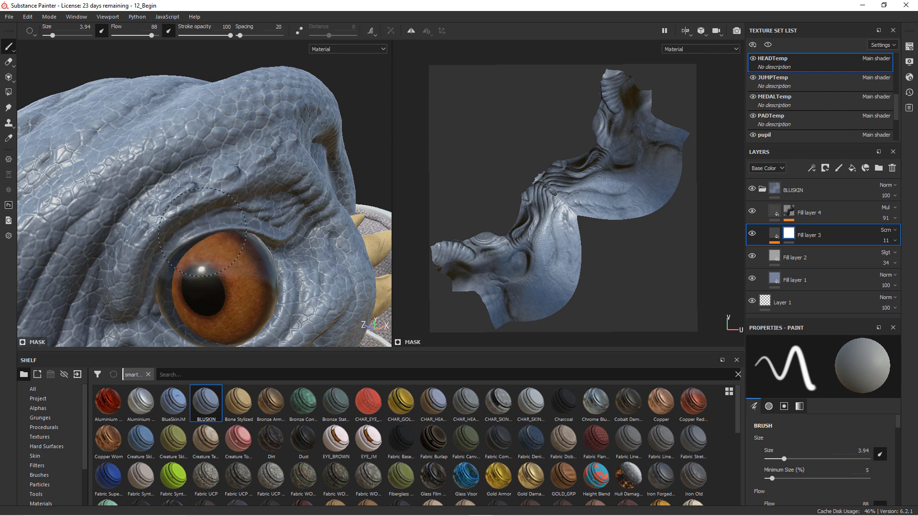
{"action": "left_click_drag", "start_coordinate": [312, 254], "coordinate": [260, 233], "text": "alt"}
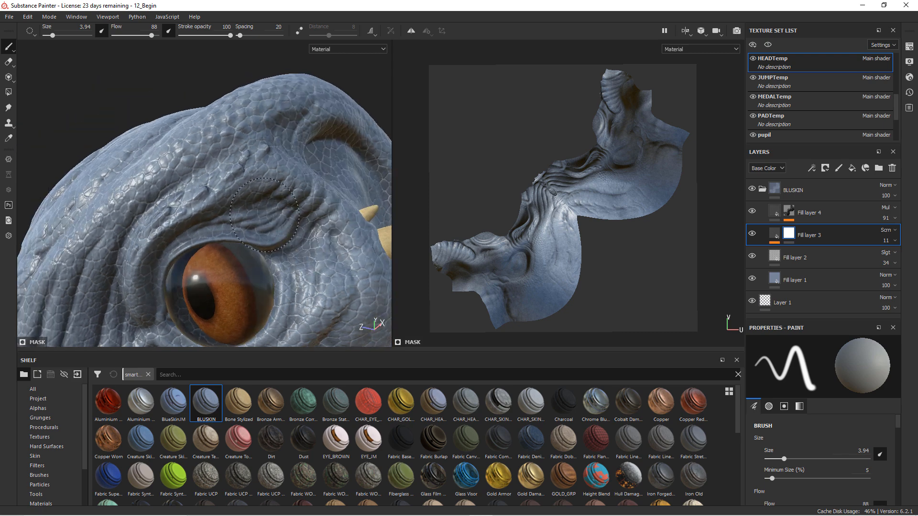
{"action": "left_click_drag", "start_coordinate": [269, 212], "coordinate": [289, 242], "text": "alt"}
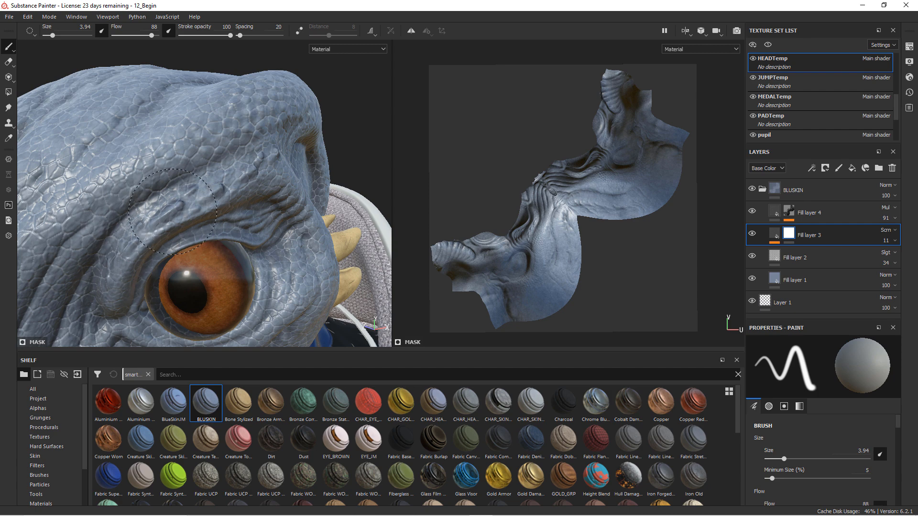
{"action": "left_click_drag", "start_coordinate": [289, 221], "coordinate": [311, 189], "text": "alt"}
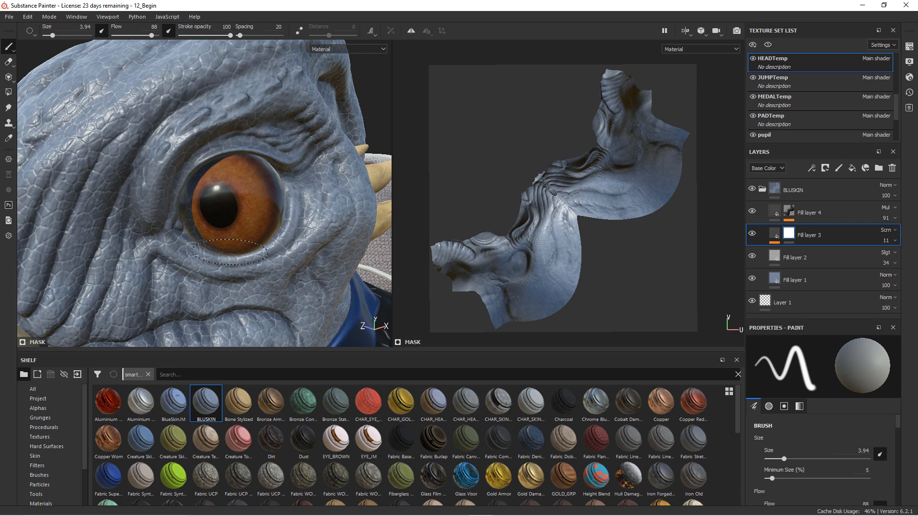
{"action": "left_click_drag", "start_coordinate": [199, 236], "coordinate": [316, 192], "text": "alt"}
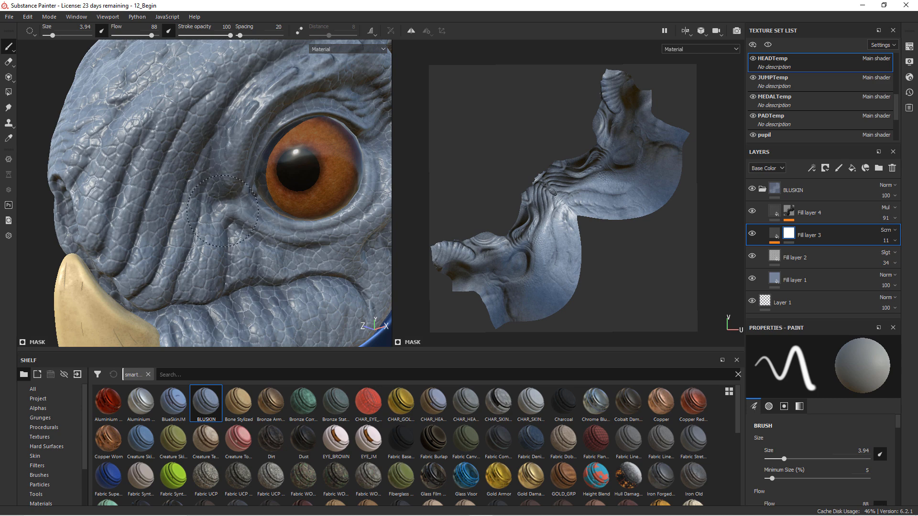
{"action": "mouse_move", "coordinate": [297, 222]}
{"action": "left_mouse_down", "text": "alt"}
{"action": "mouse_move", "coordinate": [252, 254]}
{"action": "mouse_move", "coordinate": [134, 205]}
{"action": "left_mouse_up", "text": "alt"}
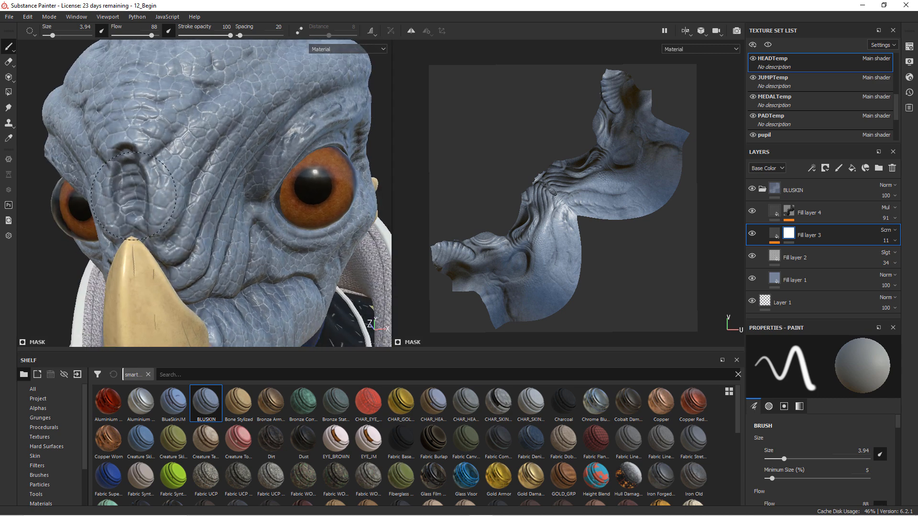
{"action": "mouse_move", "coordinate": [143, 158]}
{"action": "left_mouse_down", "text": "alt"}
{"action": "mouse_move", "coordinate": [189, 205]}
{"action": "mouse_move", "coordinate": [184, 181]}
{"action": "mouse_move", "coordinate": [218, 263]}
{"action": "mouse_move", "coordinate": [266, 260]}
{"action": "mouse_move", "coordinate": [153, 184]}
{"action": "left_mouse_up", "text": "alt"}
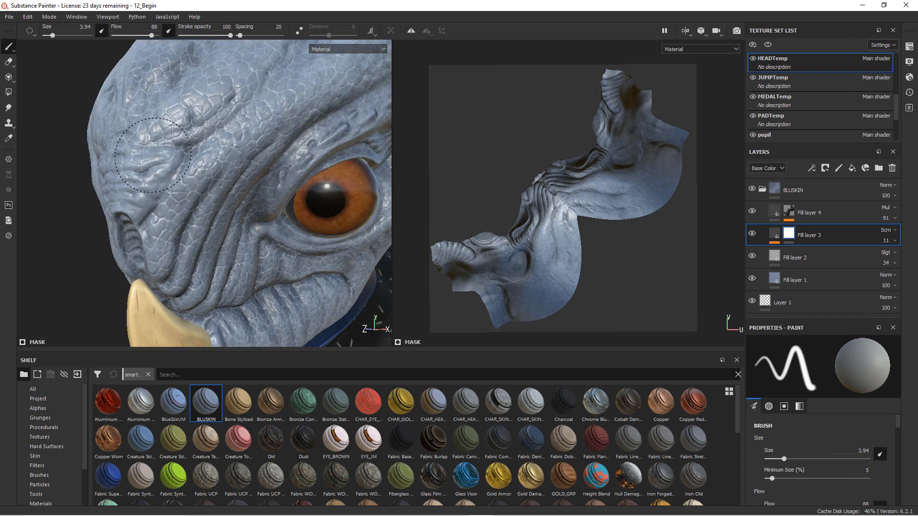
{"action": "left_click_drag", "start_coordinate": [123, 188], "coordinate": [245, 248], "text": "alt"}
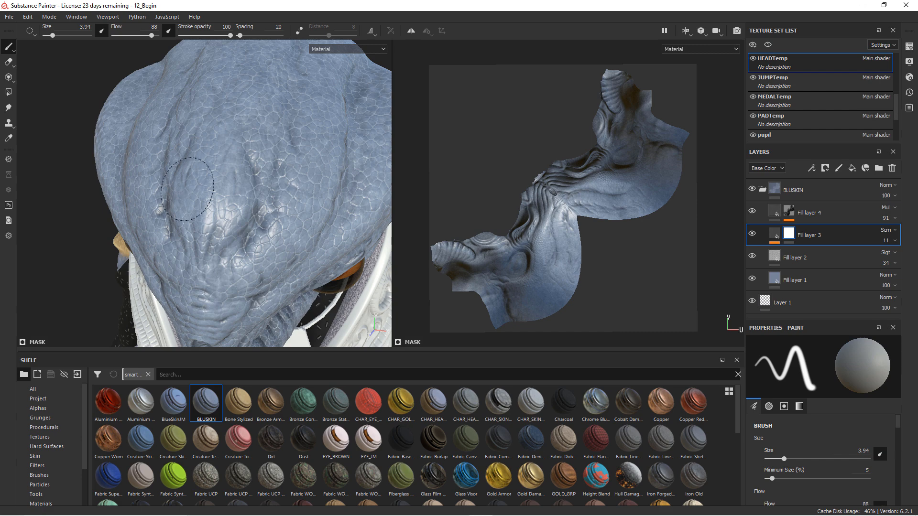
Step: Enable symmetry and paint gray over the forehead and crown on Fill layer 3's mask to soften the scale lines
{"action": "left_click", "coordinate": [412, 30]}
{"action": "left_click", "coordinate": [226, 262]}
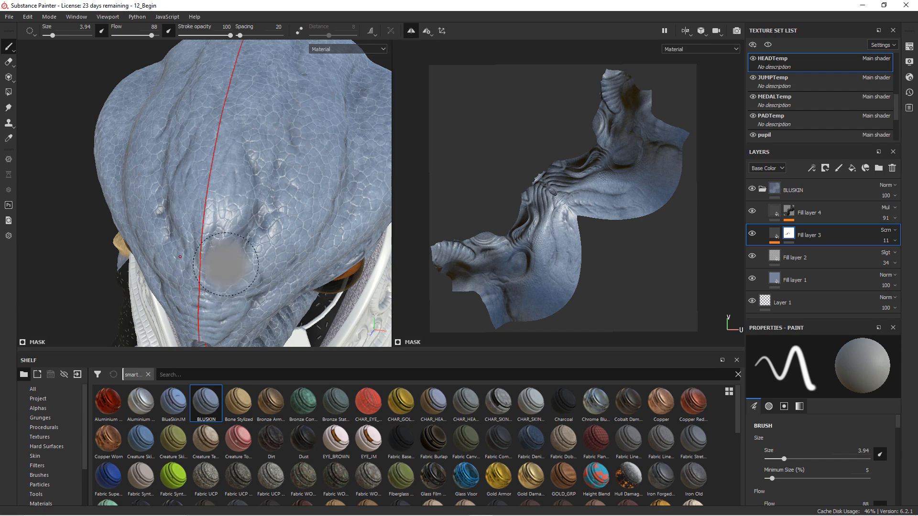
{"action": "left_click_drag", "start_coordinate": [302, 172], "coordinate": [231, 235], "text": "alt"}
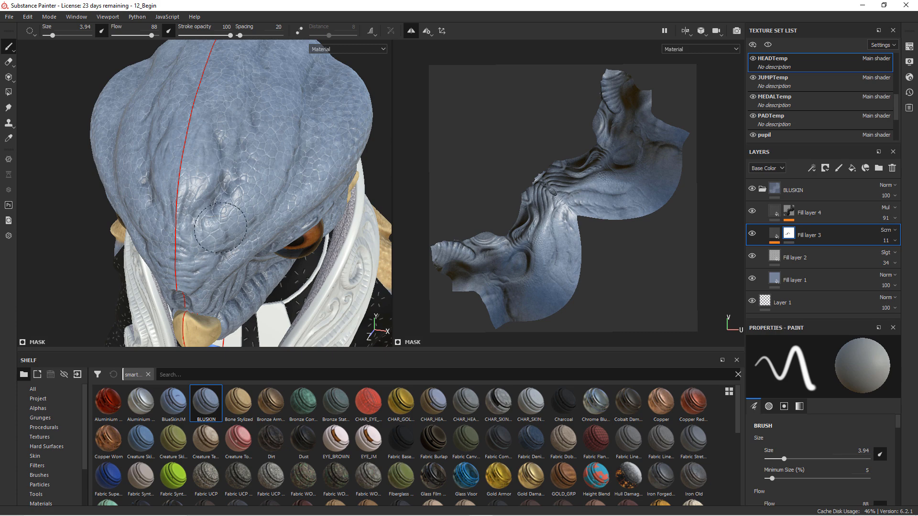
{"action": "left_click_drag", "start_coordinate": [256, 204], "coordinate": [243, 253], "text": "alt"}
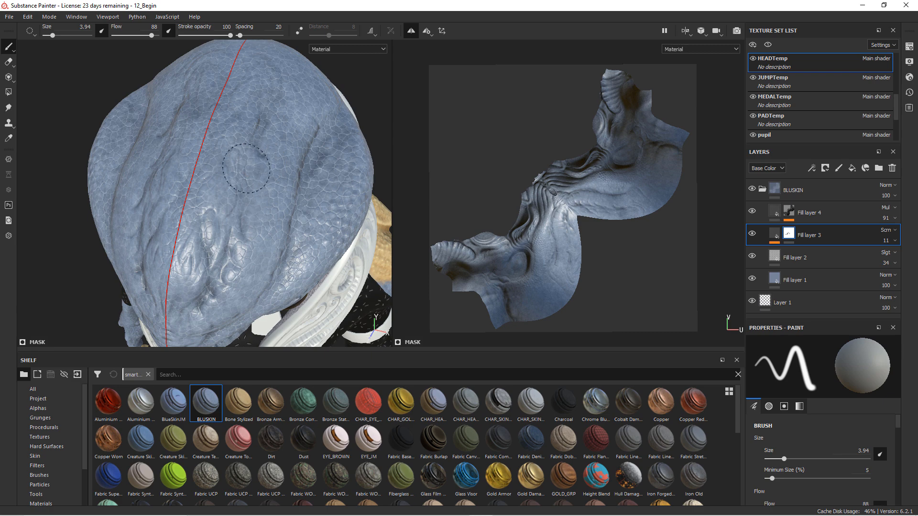
{"action": "left_click_drag", "start_coordinate": [228, 112], "coordinate": [239, 135], "text": "alt"}
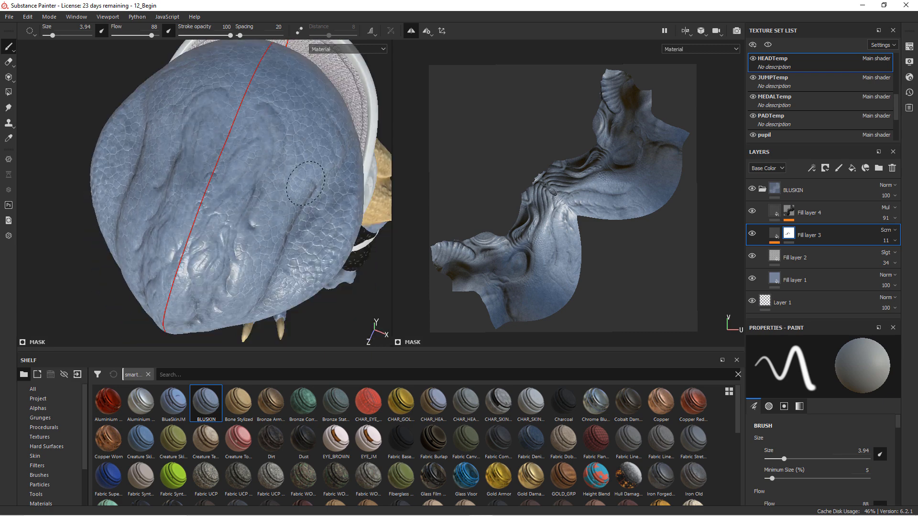
{"action": "left_click_drag", "start_coordinate": [276, 291], "coordinate": [293, 196], "text": "alt"}
{"action": "left_click_drag", "start_coordinate": [261, 309], "coordinate": [298, 204], "text": "alt"}
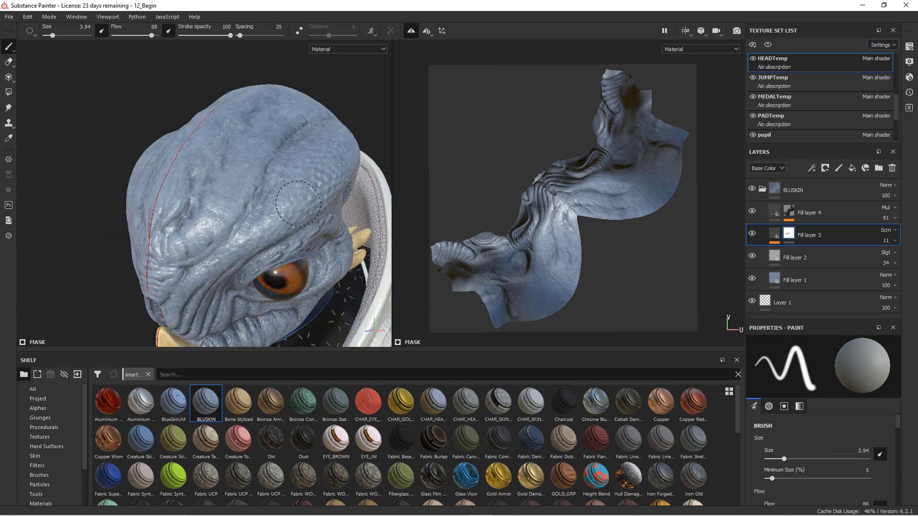
Step: Paint gray on Fill layer 3's mask around the eye and over the cheek to soften the scales there
{"action": "left_click_drag", "start_coordinate": [318, 171], "coordinate": [262, 229], "text": "alt"}
{"action": "mouse_move", "coordinate": [315, 193]}
{"action": "left_mouse_down", "text": "alt"}
{"action": "mouse_move", "coordinate": [270, 198]}
{"action": "mouse_move", "coordinate": [314, 130]}
{"action": "mouse_move", "coordinate": [277, 168]}
{"action": "left_mouse_up", "text": "alt"}
{"action": "middle_click_drag", "start_coordinate": [276, 168], "coordinate": [325, 125], "text": "alt"}
{"action": "right_click_drag", "start_coordinate": [279, 153], "coordinate": [326, 157], "text": "alt"}
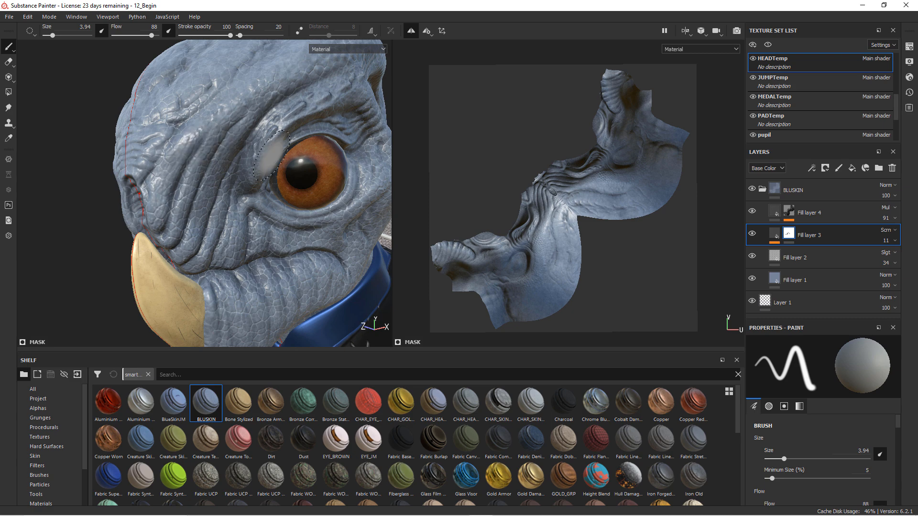
{"action": "left_click_drag", "start_coordinate": [250, 161], "coordinate": [273, 202], "text": "alt"}
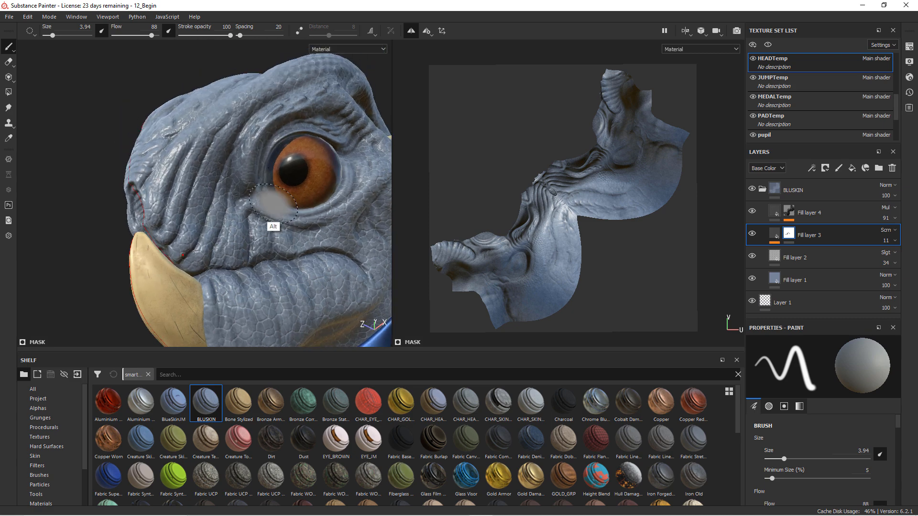
{"action": "left_click_drag", "start_coordinate": [343, 209], "coordinate": [259, 223], "text": "alt"}
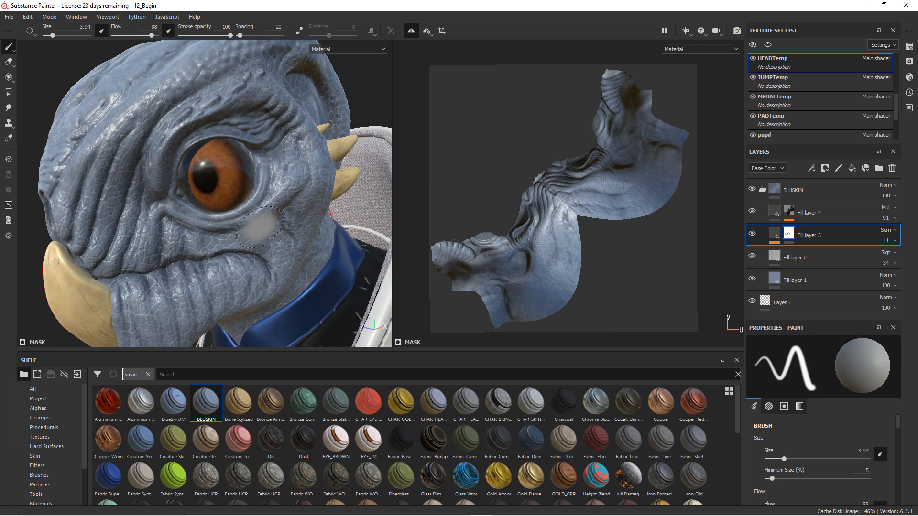
Step: Continue painting gray on Fill layer 3's mask along the side of the head, the jaw and beside the beak
{"action": "left_click_drag", "start_coordinate": [270, 165], "coordinate": [221, 206], "text": "alt"}
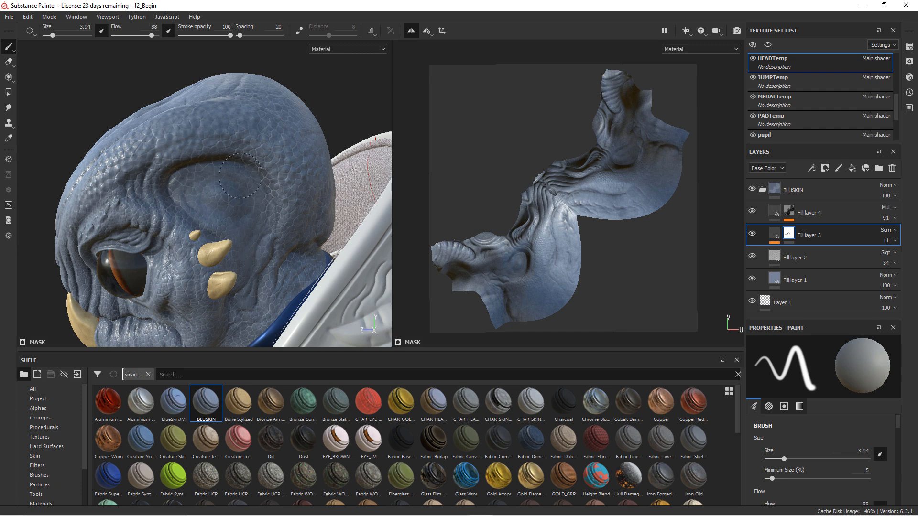
{"action": "mouse_move", "coordinate": [260, 210]}
{"action": "left_mouse_down", "text": "alt"}
{"action": "mouse_move", "coordinate": [246, 236]}
{"action": "mouse_move", "coordinate": [281, 229]}
{"action": "mouse_move", "coordinate": [289, 199]}
{"action": "mouse_move", "coordinate": [257, 209]}
{"action": "left_mouse_up", "text": "alt"}
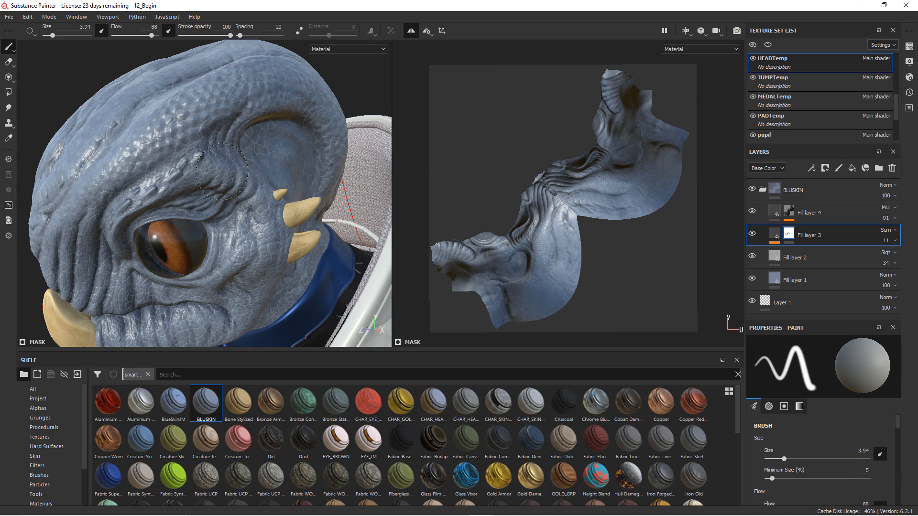
{"action": "mouse_move", "coordinate": [202, 158]}
{"action": "middle_mouse_down", "text": "alt"}
{"action": "mouse_move", "coordinate": [280, 153]}
{"action": "mouse_move", "coordinate": [287, 170]}
{"action": "mouse_move", "coordinate": [282, 139]}
{"action": "middle_mouse_up", "text": "alt"}
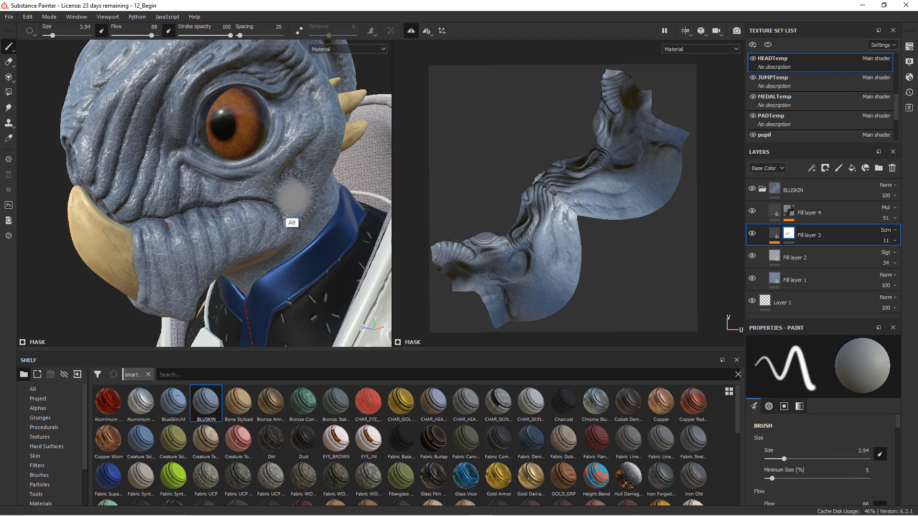
{"action": "right_click_drag", "start_coordinate": [293, 197], "coordinate": [207, 229], "text": "alt"}
{"action": "left_click_drag", "start_coordinate": [206, 229], "coordinate": [234, 210], "text": "alt"}
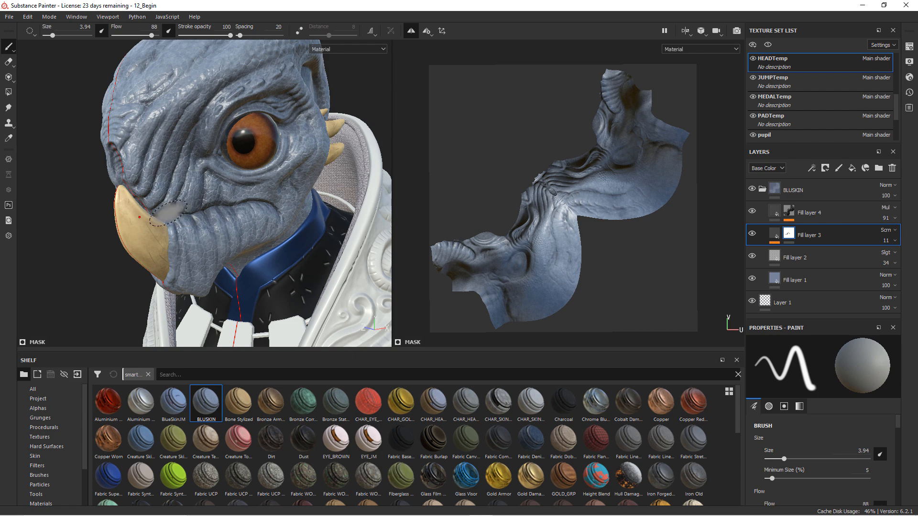
{"action": "mouse_move", "coordinate": [172, 163]}
{"action": "left_mouse_down", "text": "alt"}
{"action": "mouse_move", "coordinate": [300, 177]}
{"action": "mouse_move", "coordinate": [308, 194]}
{"action": "mouse_move", "coordinate": [262, 249]}
{"action": "left_mouse_up", "text": "alt"}
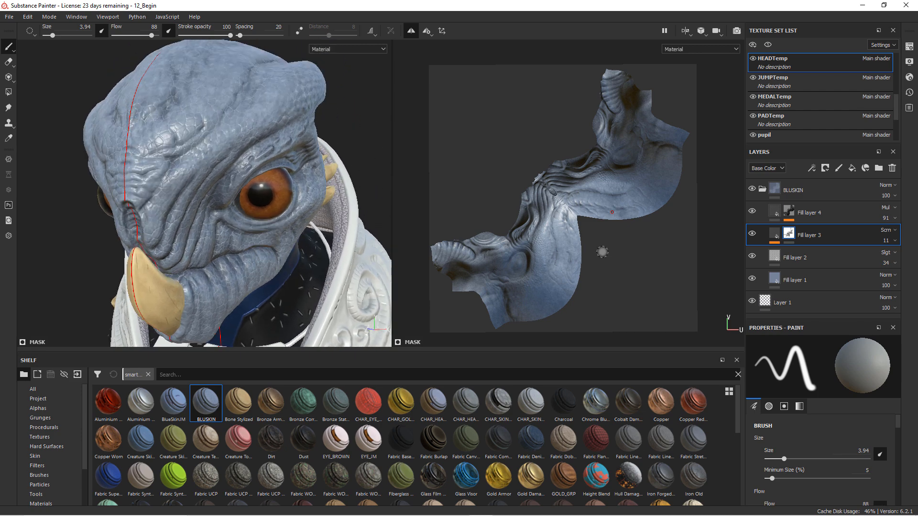
Step: Compare the head with Fill layer 4 and Fill layer 3 each hidden and shown
{"action": "left_click", "coordinate": [756, 211]}
{"action": "left_click", "coordinate": [756, 210]}
{"action": "left_click", "coordinate": [756, 210]}
{"action": "left_click", "coordinate": [756, 211]}
{"action": "left_click", "coordinate": [752, 234]}
{"action": "left_click", "coordinate": [752, 233]}
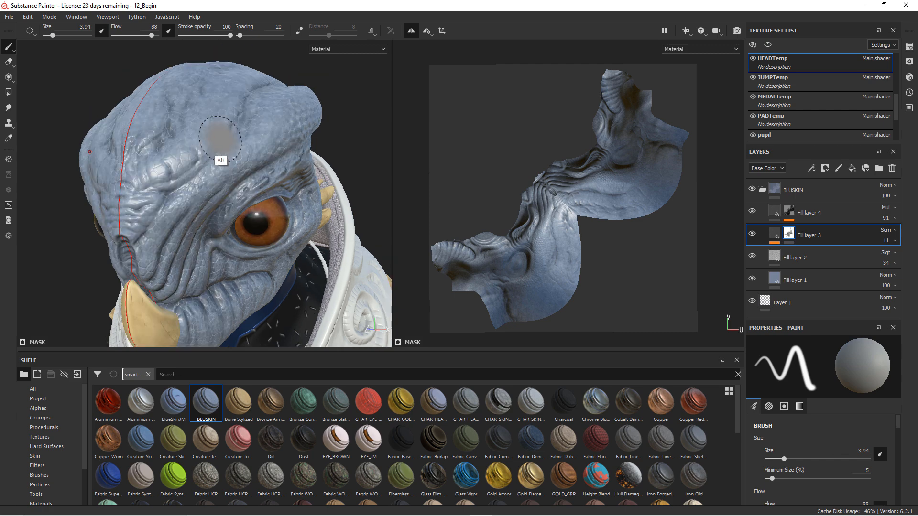
Step: Choose a darker gray for the brush and paint over the forehead and crown on Fill layer 3's mask
{"action": "right_click", "coordinate": [221, 132]}
{"action": "left_click_drag", "start_coordinate": [255, 207], "coordinate": [256, 206]}
{"action": "mouse_move", "coordinate": [159, 167]}
{"action": "left_mouse_down", "text": "alt"}
{"action": "mouse_move", "coordinate": [168, 199]}
{"action": "mouse_move", "coordinate": [154, 177]}
{"action": "left_mouse_up", "text": "alt"}
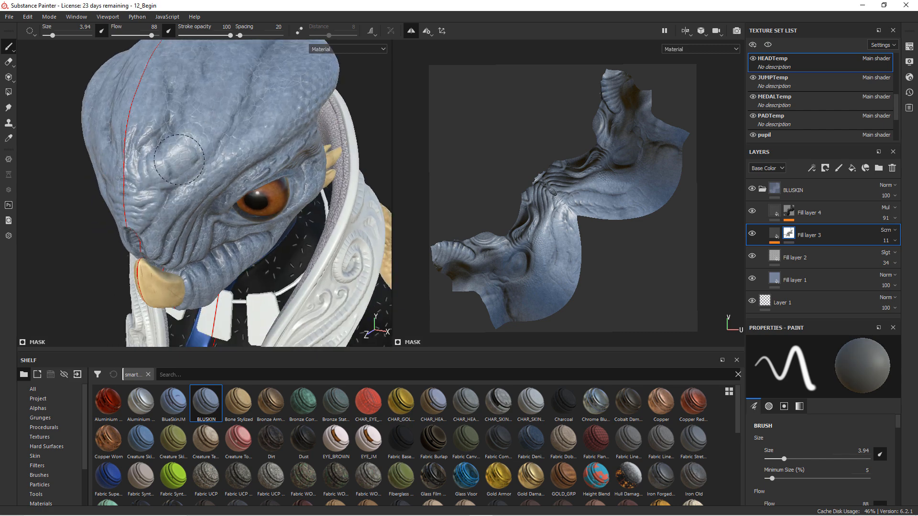
{"action": "mouse_move", "coordinate": [223, 108]}
{"action": "left_mouse_down", "text": "alt"}
{"action": "mouse_move", "coordinate": [211, 197]}
{"action": "mouse_move", "coordinate": [189, 209]}
{"action": "left_mouse_up", "text": "alt"}
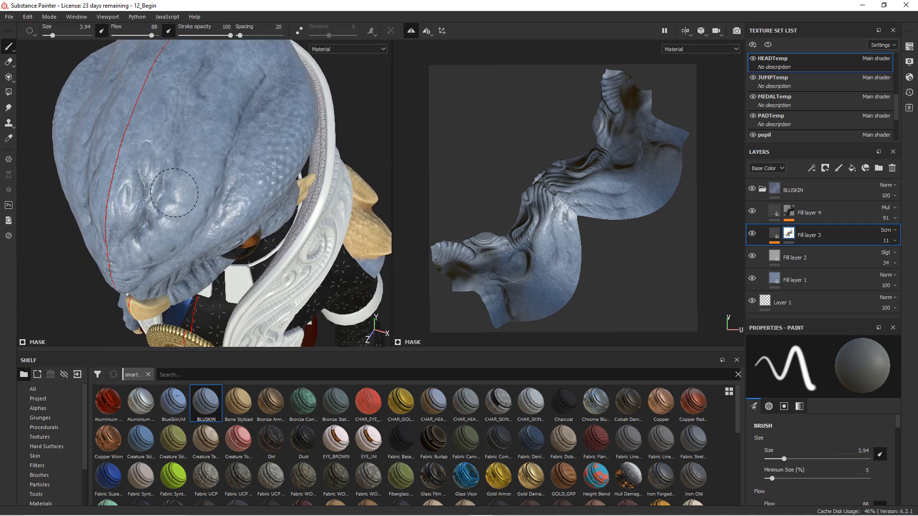
{"action": "left_click", "coordinate": [238, 121]}
{"action": "mouse_move", "coordinate": [238, 121]}
{"action": "left_mouse_down", "text": "alt"}
{"action": "mouse_move", "coordinate": [201, 250]}
{"action": "mouse_move", "coordinate": [192, 245]}
{"action": "left_mouse_up", "text": "alt"}
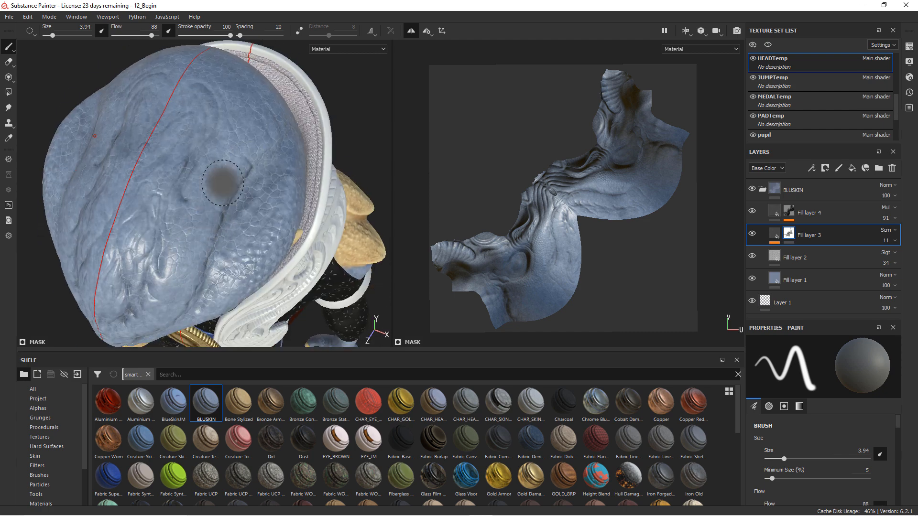
{"action": "mouse_move", "coordinate": [206, 194]}
{"action": "left_mouse_down", "text": "alt"}
{"action": "mouse_move", "coordinate": [278, 173]}
{"action": "mouse_move", "coordinate": [219, 186]}
{"action": "left_mouse_up", "text": "alt"}
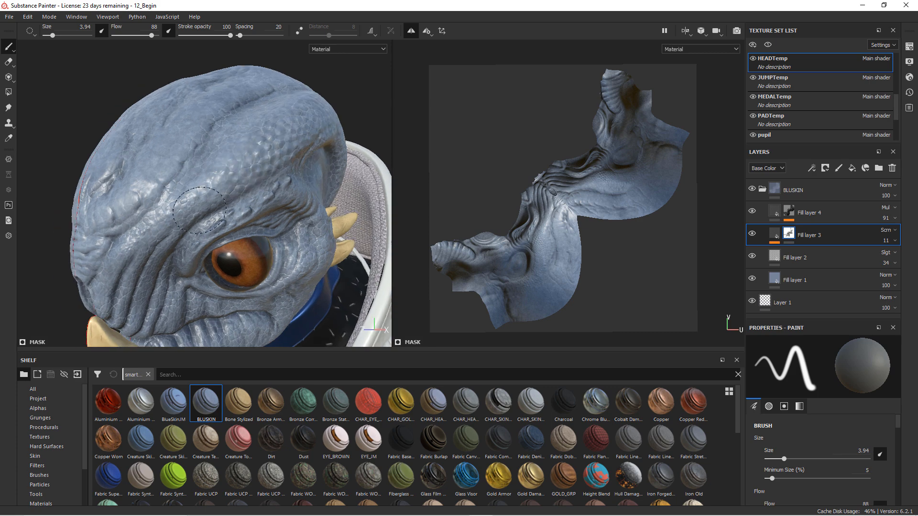
Step: Paint the darker gray on Fill layer 3's mask around the brow and side of the head, checking both sides
{"action": "left_click_drag", "start_coordinate": [165, 248], "coordinate": [182, 203], "text": "alt"}
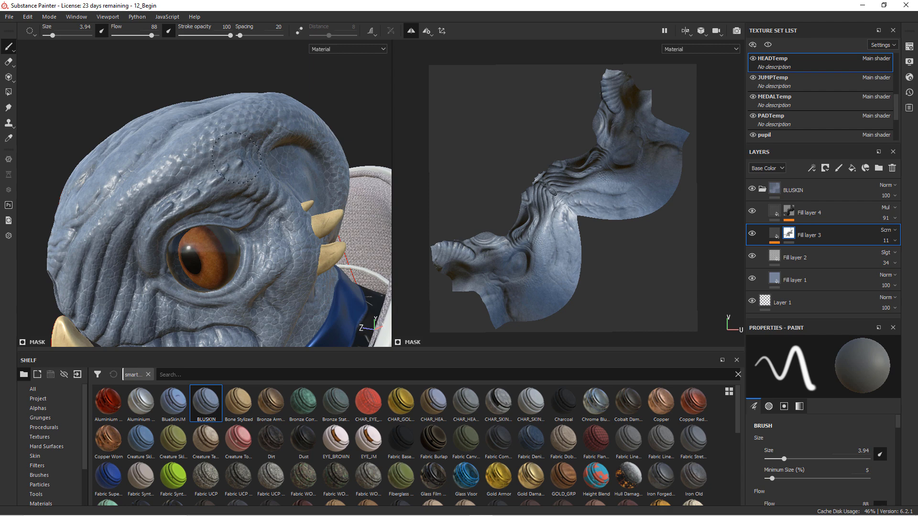
{"action": "mouse_move", "coordinate": [258, 153]}
{"action": "left_mouse_down", "text": "alt"}
{"action": "mouse_move", "coordinate": [312, 205]}
{"action": "mouse_move", "coordinate": [345, 164]}
{"action": "left_mouse_up", "text": "alt"}
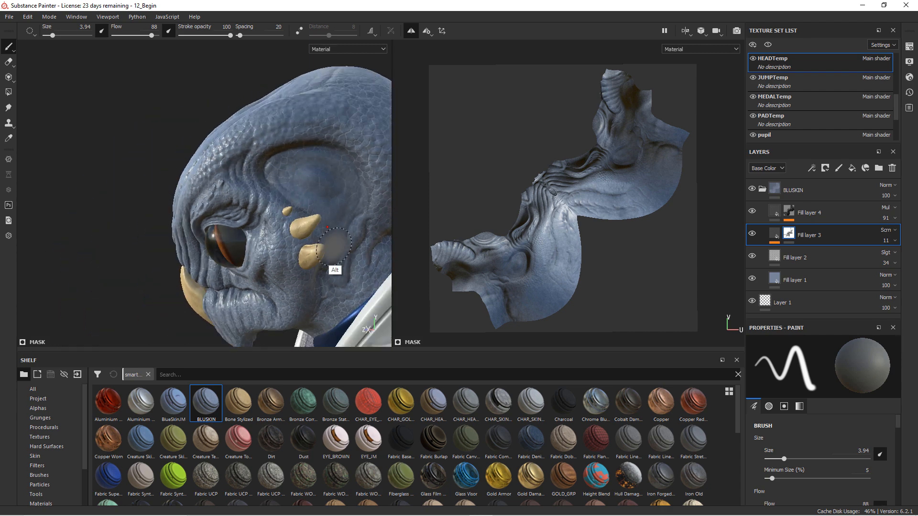
{"action": "left_click_drag", "start_coordinate": [334, 267], "coordinate": [223, 230], "text": "alt"}
{"action": "left_click_drag", "start_coordinate": [243, 200], "coordinate": [209, 203], "text": "alt"}
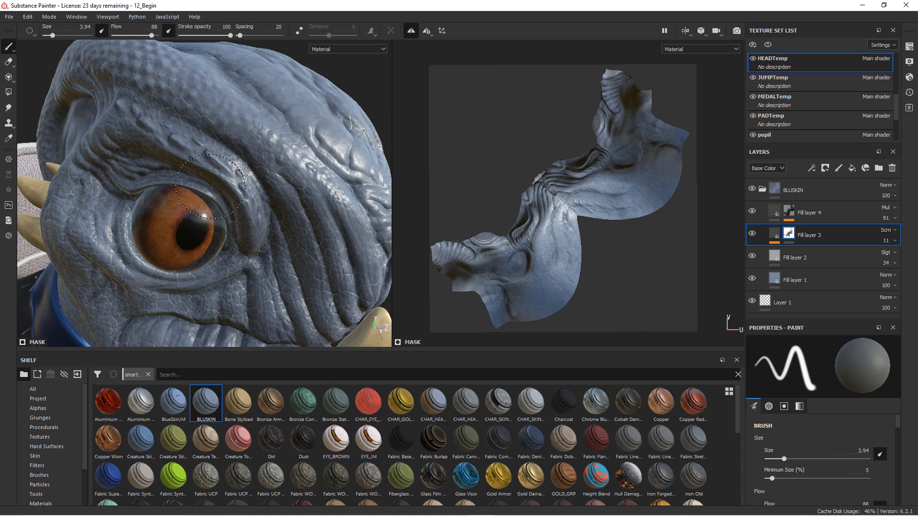
{"action": "left_click_drag", "start_coordinate": [166, 128], "coordinate": [187, 170], "text": "alt"}
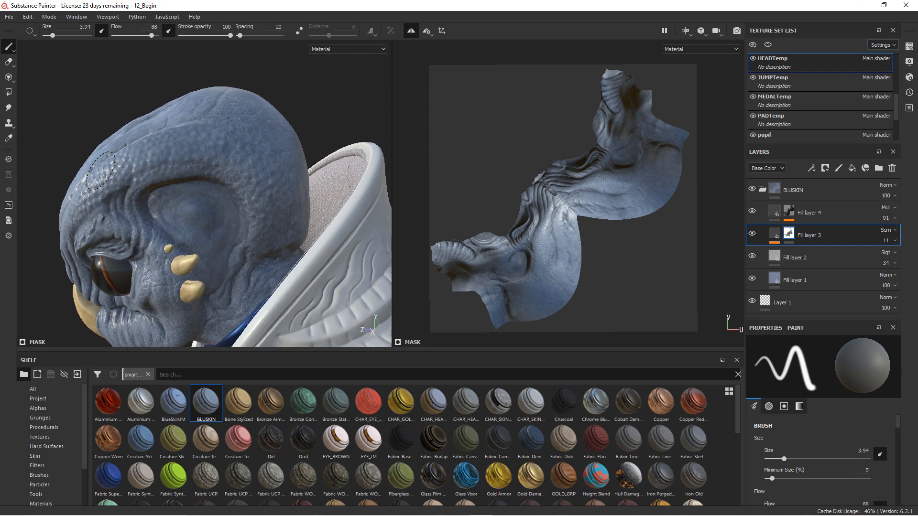
{"action": "mouse_move", "coordinate": [241, 201]}
{"action": "left_mouse_down", "text": "alt"}
{"action": "mouse_move", "coordinate": [282, 191]}
{"action": "mouse_move", "coordinate": [250, 182]}
{"action": "left_mouse_up", "text": "alt"}
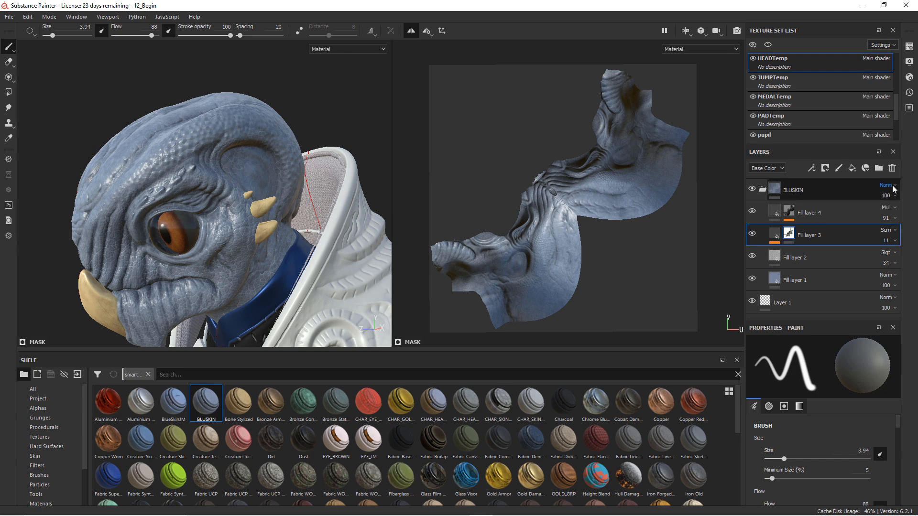
Step: Add a new paint layer above the BLUSKIN folder and choose a dark red base color for the brush
{"action": "left_click", "coordinate": [817, 191]}
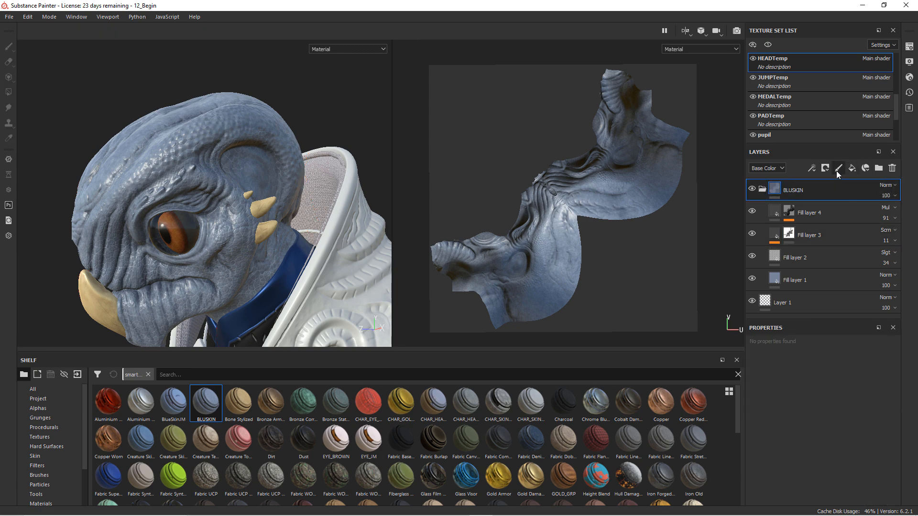
{"action": "left_click", "coordinate": [837, 169]}
{"action": "left_click_drag", "start_coordinate": [287, 223], "coordinate": [345, 215], "text": "alt"}
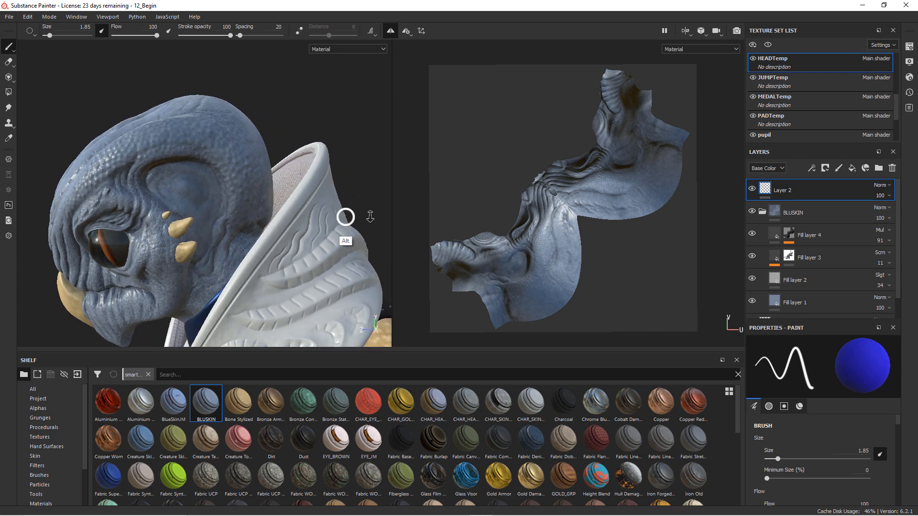
{"action": "right_click_drag", "start_coordinate": [344, 215], "coordinate": [412, 33], "text": "alt"}
{"action": "right_click", "coordinate": [238, 185]}
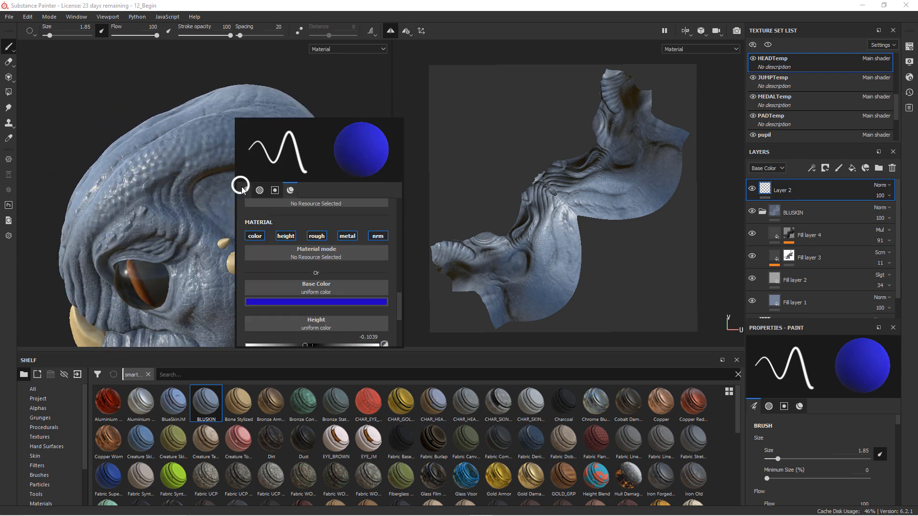
{"action": "left_click", "coordinate": [333, 300]}
{"action": "left_click_drag", "start_coordinate": [429, 348], "coordinate": [406, 365]}
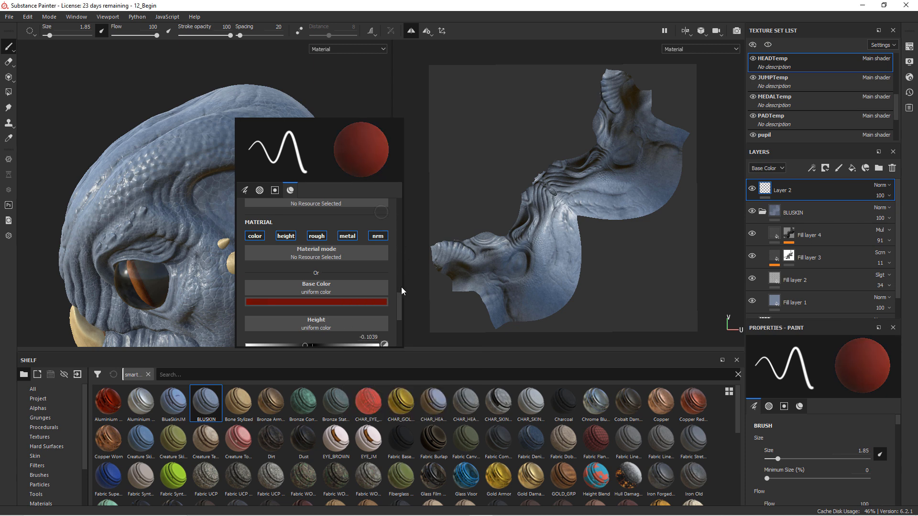
Step: Set the brush material's height to 0 and its roughness to 0.2437
{"action": "right_click", "coordinate": [398, 301]}
{"action": "left_click_drag", "start_coordinate": [399, 298], "coordinate": [399, 287]}
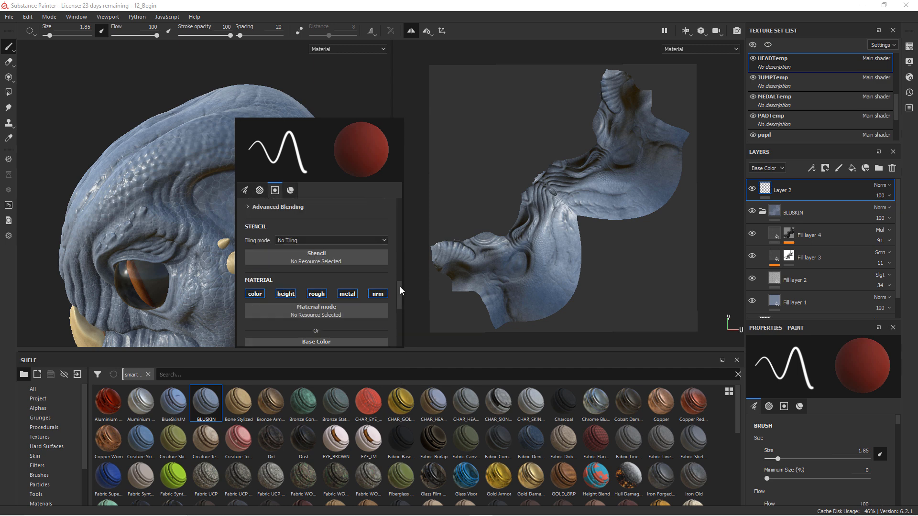
{"action": "left_click", "coordinate": [288, 295]}
{"action": "scroll", "coordinate": [397, 304], "scroll_direction": "down", "scroll_amount": 2}
{"action": "left_click", "coordinate": [291, 244]}
{"action": "mouse_move", "coordinate": [398, 302]}
{"action": "left_mouse_down"}
{"action": "mouse_move", "coordinate": [397, 267]}
{"action": "mouse_move", "coordinate": [401, 314]}
{"action": "left_mouse_up"}
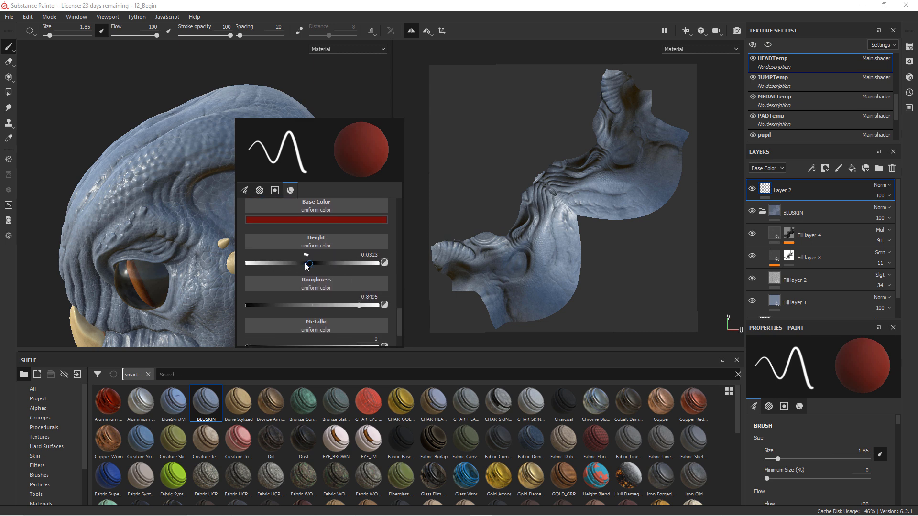
{"action": "left_click", "coordinate": [371, 255]}
{"action": "type", "text": "0"}
{"action": "key", "text": "Return"}
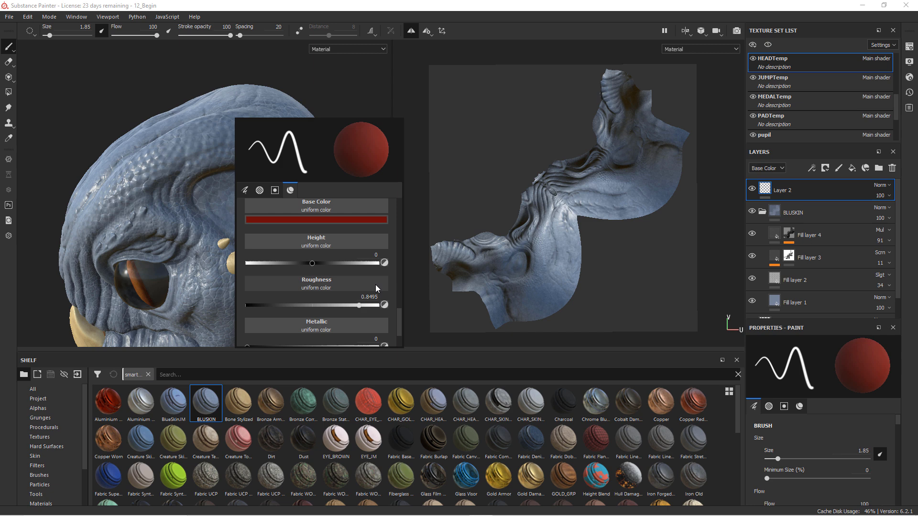
{"action": "left_click_drag", "start_coordinate": [358, 305], "coordinate": [277, 310]}
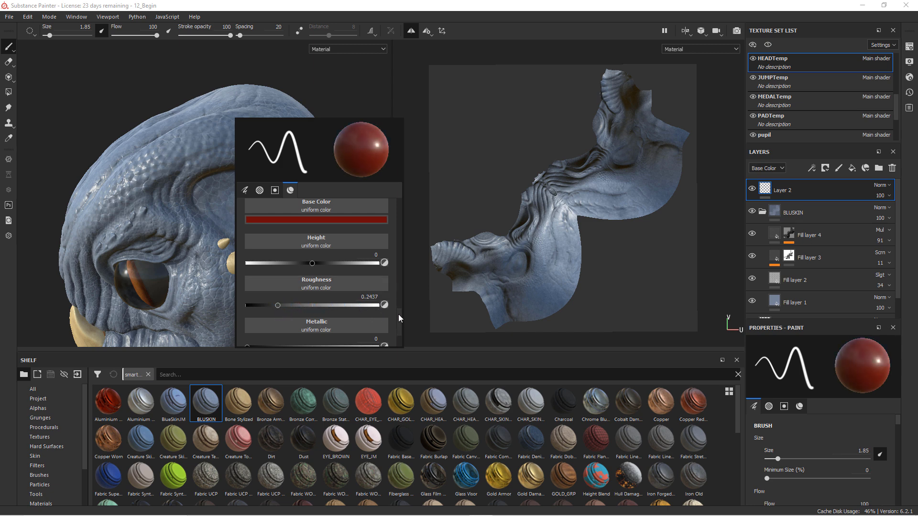
{"action": "scroll", "coordinate": [398, 317], "scroll_direction": "down", "scroll_amount": 2}
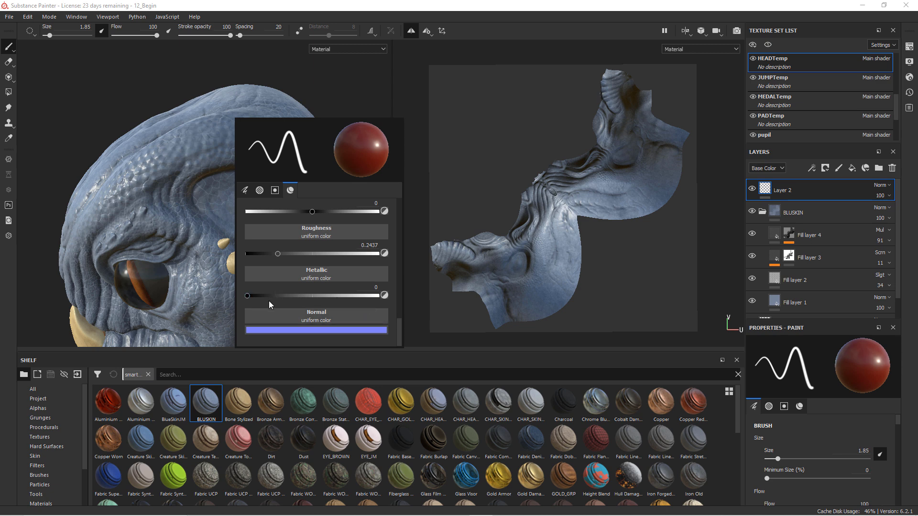
Step: Paint the glossy red over the recessed ear patch on the side of the head, tapering down behind the horns
{"action": "mouse_move", "coordinate": [263, 176]}
{"action": "left_mouse_down", "text": "alt"}
{"action": "mouse_move", "coordinate": [240, 183]}
{"action": "mouse_move", "coordinate": [245, 215]}
{"action": "mouse_move", "coordinate": [264, 197]}
{"action": "mouse_move", "coordinate": [285, 233]}
{"action": "mouse_move", "coordinate": [263, 233]}
{"action": "mouse_move", "coordinate": [294, 240]}
{"action": "mouse_move", "coordinate": [293, 211]}
{"action": "mouse_move", "coordinate": [297, 225]}
{"action": "left_mouse_up", "text": "alt"}
{"action": "mouse_move", "coordinate": [300, 226]}
{"action": "right_mouse_down", "text": "alt"}
{"action": "mouse_move", "coordinate": [310, 202]}
{"action": "mouse_move", "coordinate": [323, 234]}
{"action": "right_mouse_up", "text": "alt"}
{"action": "key", "text": "ctrl+z"}
{"action": "left_click_drag", "start_coordinate": [283, 227], "coordinate": [252, 235], "text": "alt"}
{"action": "middle_click_drag", "start_coordinate": [252, 235], "coordinate": [242, 226], "text": "alt"}
{"action": "left_click_drag", "start_coordinate": [241, 225], "coordinate": [252, 221], "text": "alt"}
{"action": "mouse_move", "coordinate": [189, 170]}
{"action": "left_mouse_down"}
{"action": "mouse_move", "coordinate": [165, 180]}
{"action": "mouse_move", "coordinate": [153, 174]}
{"action": "mouse_move", "coordinate": [173, 144]}
{"action": "mouse_move", "coordinate": [246, 149]}
{"action": "mouse_move", "coordinate": [263, 170]}
{"action": "mouse_move", "coordinate": [265, 217]}
{"action": "mouse_move", "coordinate": [167, 190]}
{"action": "mouse_move", "coordinate": [248, 229]}
{"action": "mouse_move", "coordinate": [231, 186]}
{"action": "left_mouse_up"}
{"action": "mouse_move", "coordinate": [239, 225]}
{"action": "left_mouse_down"}
{"action": "mouse_move", "coordinate": [253, 267]}
{"action": "mouse_move", "coordinate": [239, 244]}
{"action": "mouse_move", "coordinate": [254, 164]}
{"action": "left_mouse_up"}
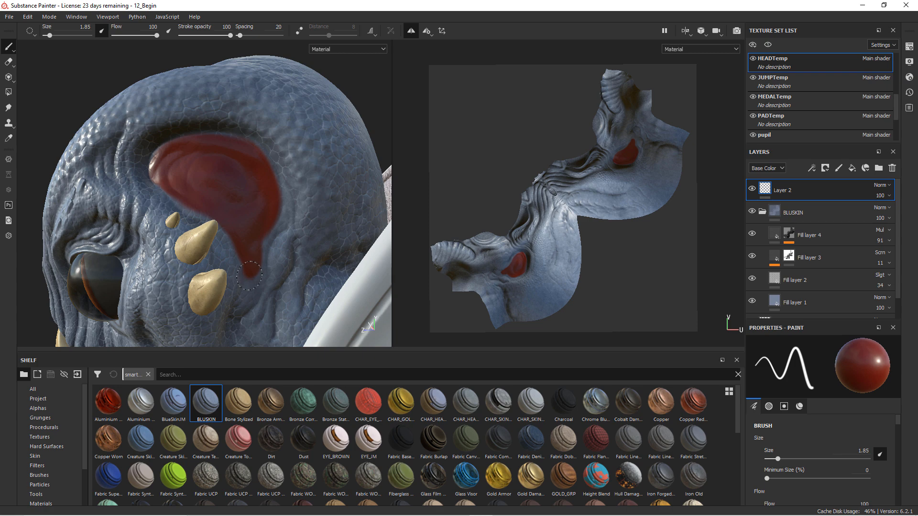
Step: Lower the brush roughness to 0.1864, choose a slightly lighter red and paint it over parts of the ear patch
{"action": "left_click_drag", "start_coordinate": [249, 193], "coordinate": [191, 142], "text": "alt"}
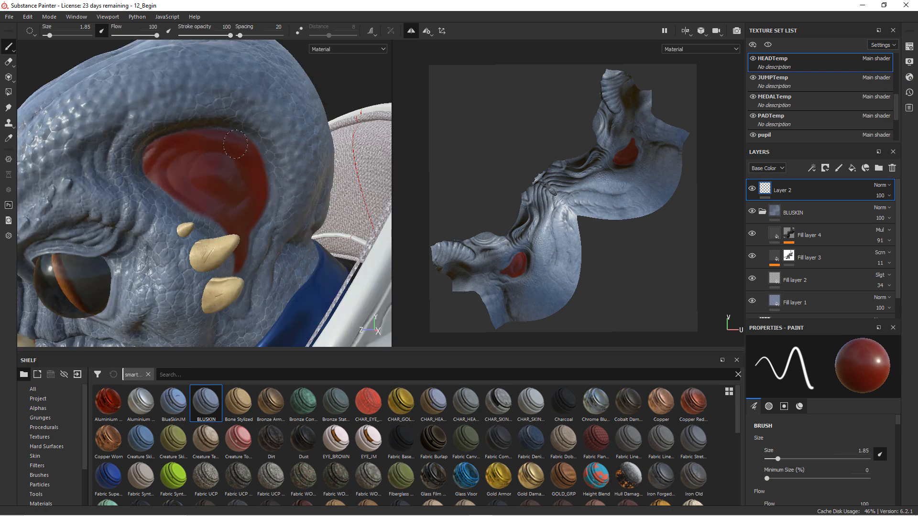
{"action": "mouse_move", "coordinate": [245, 205]}
{"action": "left_mouse_down", "text": "alt"}
{"action": "mouse_move", "coordinate": [238, 218]}
{"action": "mouse_move", "coordinate": [243, 203]}
{"action": "mouse_move", "coordinate": [233, 207]}
{"action": "left_mouse_up", "text": "alt"}
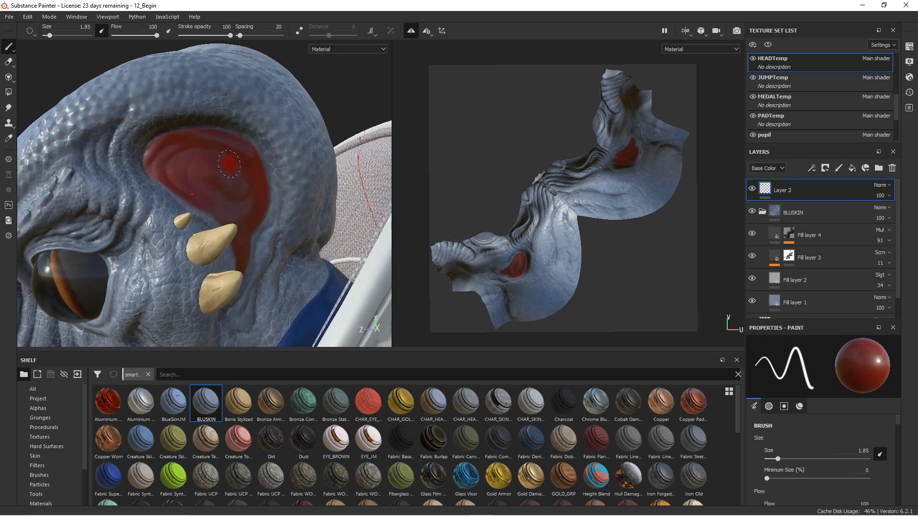
{"action": "right_click", "coordinate": [234, 206]}
{"action": "left_click_drag", "start_coordinate": [266, 233], "coordinate": [258, 233]}
{"action": "scroll", "coordinate": [385, 296], "scroll_direction": "up", "scroll_amount": 3}
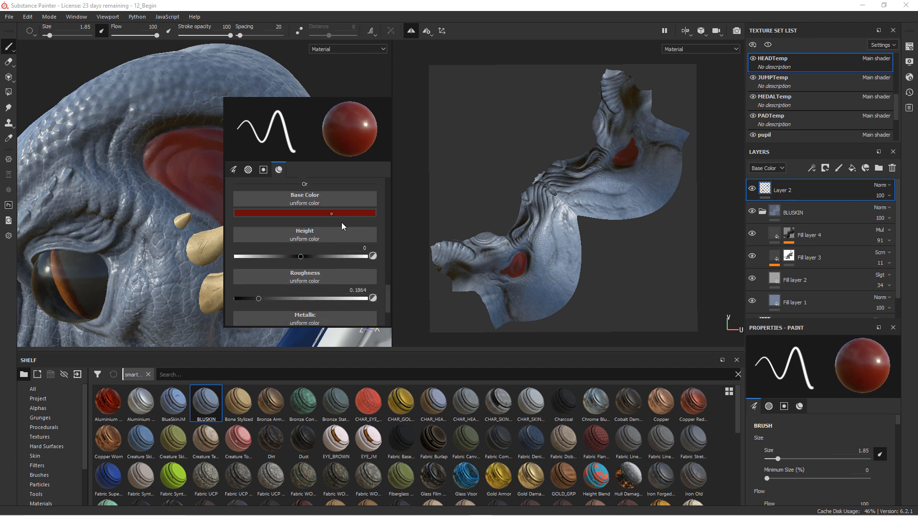
{"action": "left_click", "coordinate": [341, 213]}
{"action": "left_click", "coordinate": [378, 270]}
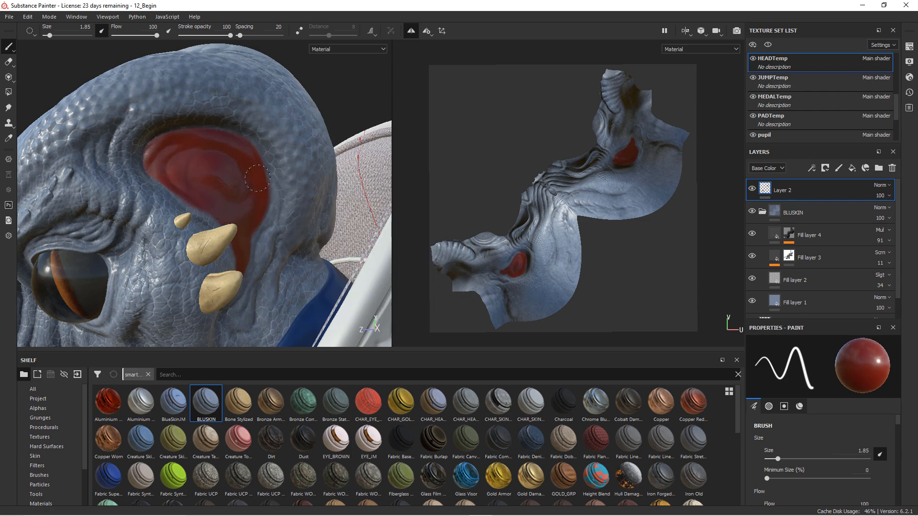
{"action": "left_click_drag", "start_coordinate": [256, 174], "coordinate": [245, 183], "text": "alt"}
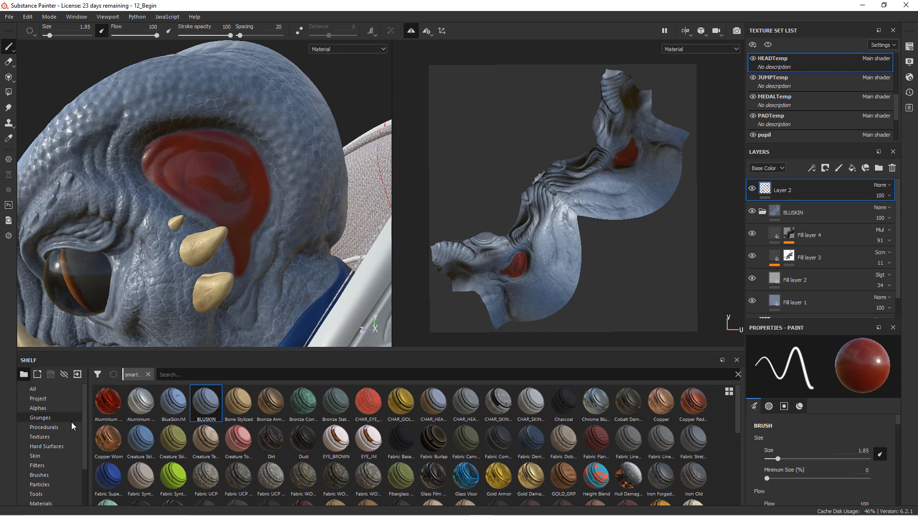
Step: Switch to the Dots brush with a lighter red base color and a size of 6.39
{"action": "left_click", "coordinate": [54, 475]}
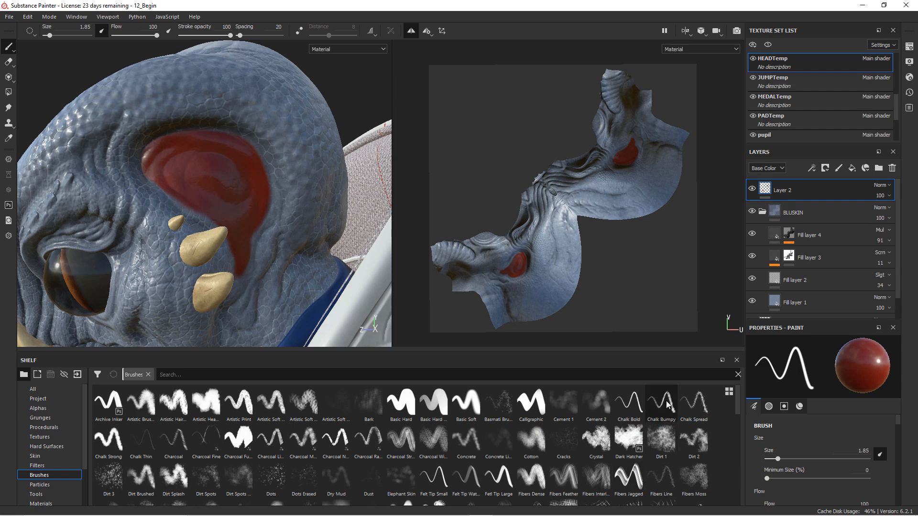
{"action": "scroll", "coordinate": [736, 419], "scroll_direction": "down", "scroll_amount": 1}
{"action": "left_click", "coordinate": [271, 435]}
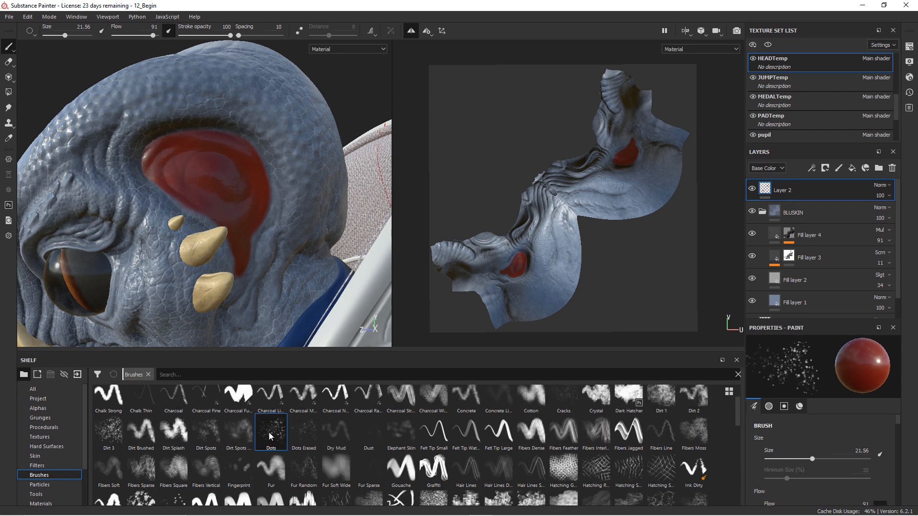
{"action": "key", "text": "p"}
{"action": "left_click", "coordinate": [360, 281]}
{"action": "mouse_move", "coordinate": [411, 334]}
{"action": "left_mouse_down"}
{"action": "mouse_move", "coordinate": [417, 341]}
{"action": "mouse_move", "coordinate": [406, 326]}
{"action": "left_mouse_up"}
{"action": "left_click_drag", "start_coordinate": [400, 248], "coordinate": [399, 200]}
{"action": "left_click_drag", "start_coordinate": [307, 236], "coordinate": [284, 235]}
{"action": "left_click_drag", "start_coordinate": [223, 170], "coordinate": [204, 171], "text": "alt"}
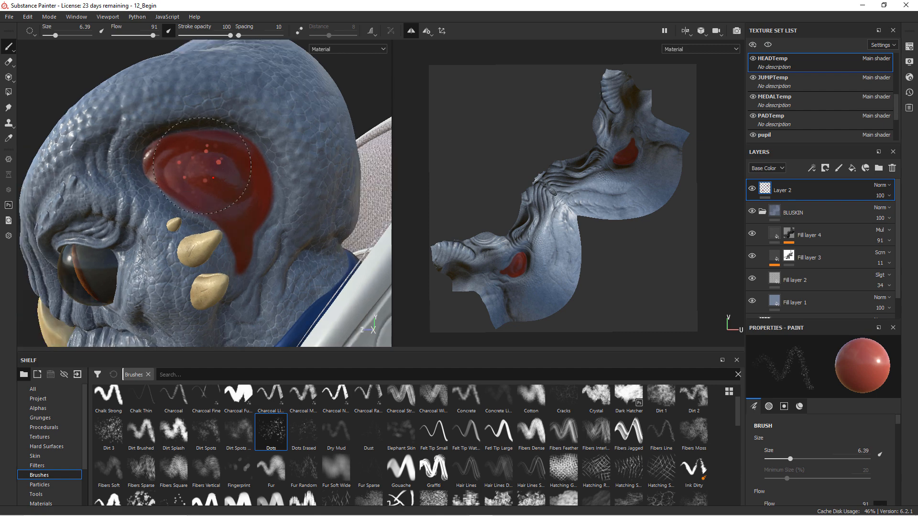
Step: Reduce the Dots brush size to 2.46 and speckle the lighter red across the ear patch
{"action": "right_click", "coordinate": [217, 172]}
{"action": "left_click_drag", "start_coordinate": [254, 231], "coordinate": [245, 231]}
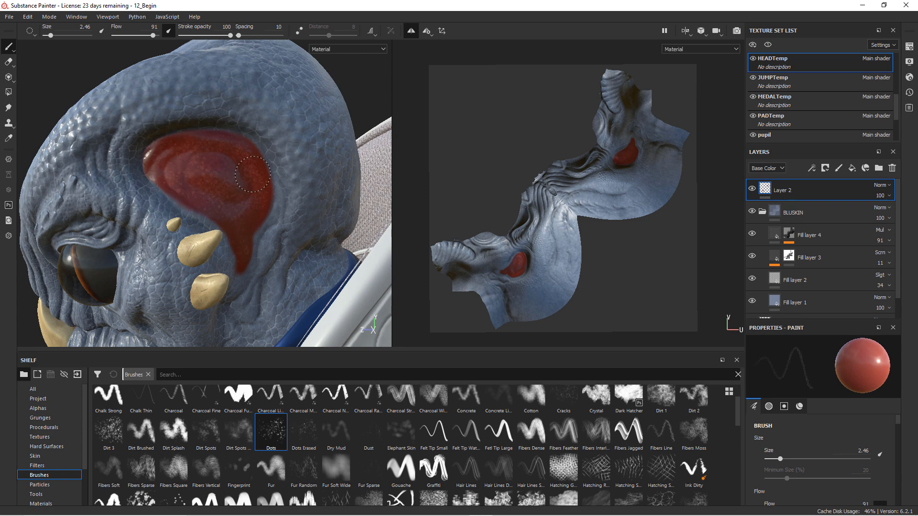
Step: Shift the brush's base color to pink with a hue of 0.928 and speckle it over the ear patch
{"action": "mouse_move", "coordinate": [210, 156]}
{"action": "left_mouse_down", "text": "alt"}
{"action": "mouse_move", "coordinate": [275, 199]}
{"action": "mouse_move", "coordinate": [258, 175]}
{"action": "left_mouse_up", "text": "alt"}
{"action": "middle_click_drag", "start_coordinate": [245, 203], "coordinate": [263, 229], "text": "alt"}
{"action": "right_click", "coordinate": [264, 231]}
{"action": "left_click_drag", "start_coordinate": [404, 230], "coordinate": [407, 327]}
{"action": "left_click", "coordinate": [367, 297]}
{"action": "left_click_drag", "start_coordinate": [406, 351], "coordinate": [409, 346]}
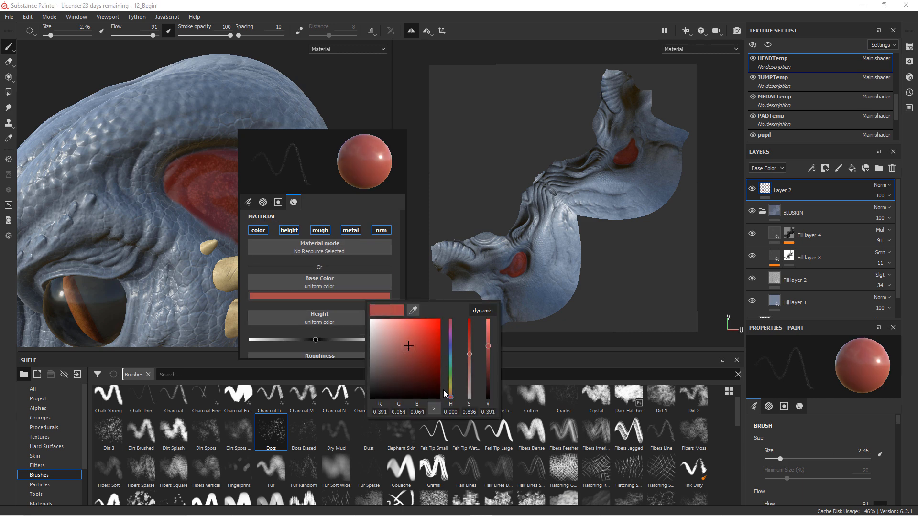
{"action": "left_click_drag", "start_coordinate": [451, 394], "coordinate": [451, 324]}
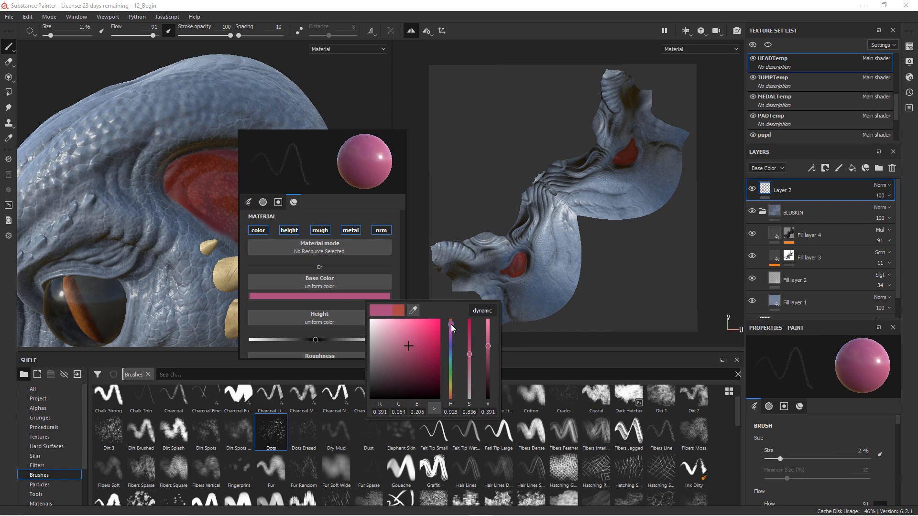
{"action": "left_click_drag", "start_coordinate": [408, 346], "coordinate": [401, 355]}
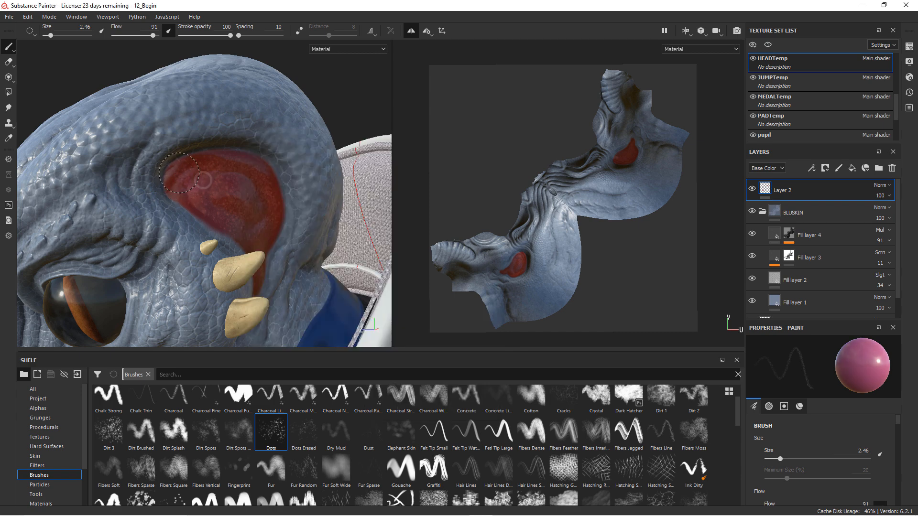
{"action": "scroll", "coordinate": [205, 196], "scroll_direction": "up", "scroll_amount": 3}
{"action": "mouse_move", "coordinate": [204, 196]}
{"action": "left_mouse_down"}
{"action": "mouse_move", "coordinate": [219, 181]}
{"action": "mouse_move", "coordinate": [255, 182]}
{"action": "mouse_move", "coordinate": [270, 264]}
{"action": "left_mouse_up"}
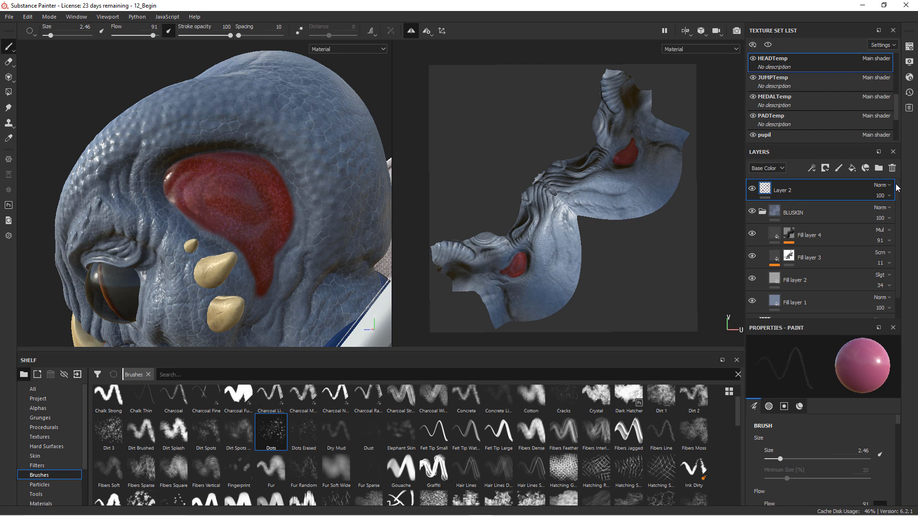
Step: Lower Layer 2's opacity to 70
{"action": "left_click", "coordinate": [888, 196]}
{"action": "left_click_drag", "start_coordinate": [911, 216], "coordinate": [900, 215]}
{"action": "left_click_drag", "start_coordinate": [151, 195], "coordinate": [168, 200], "text": "alt"}
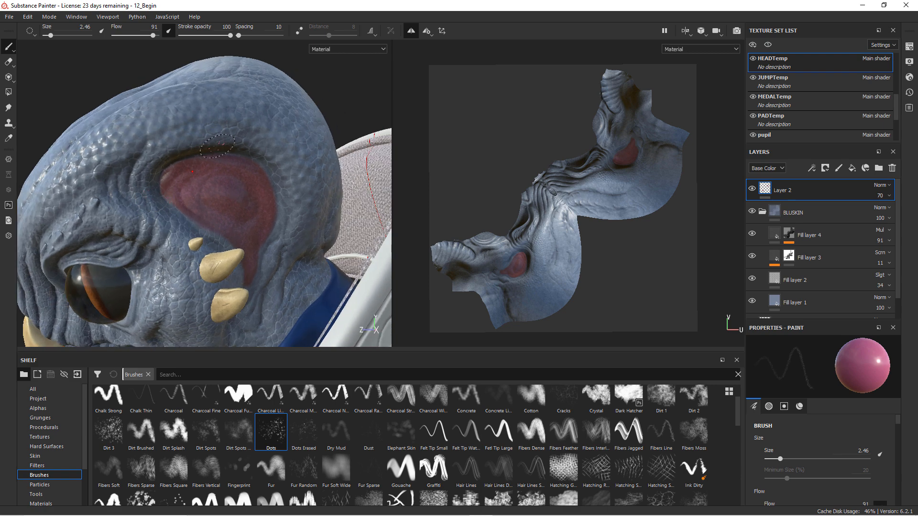
Step: Add a Blur filter with an intensity of 1.08 to Layer 2 and set the layer's opacity to 86
{"action": "left_click", "coordinate": [812, 169]}
{"action": "left_click", "coordinate": [836, 238]}
{"action": "left_click", "coordinate": [826, 372]}
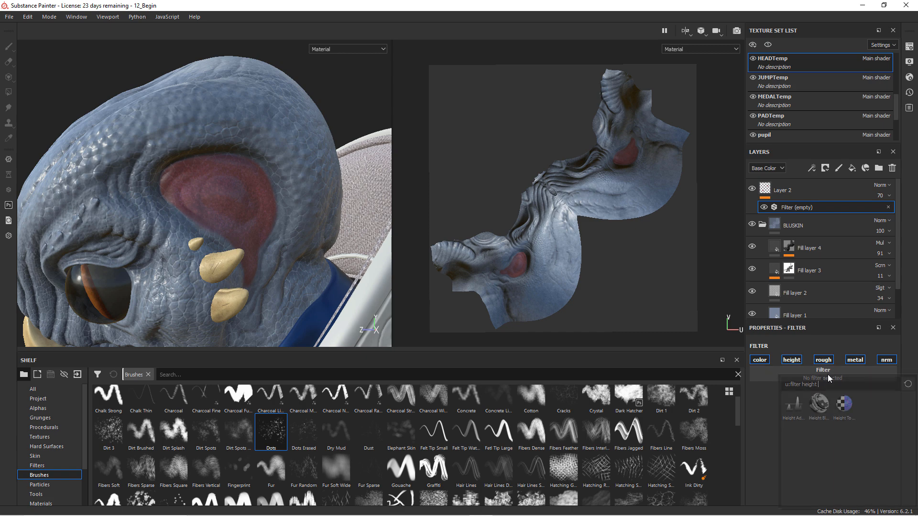
{"action": "left_click", "coordinate": [818, 404]}
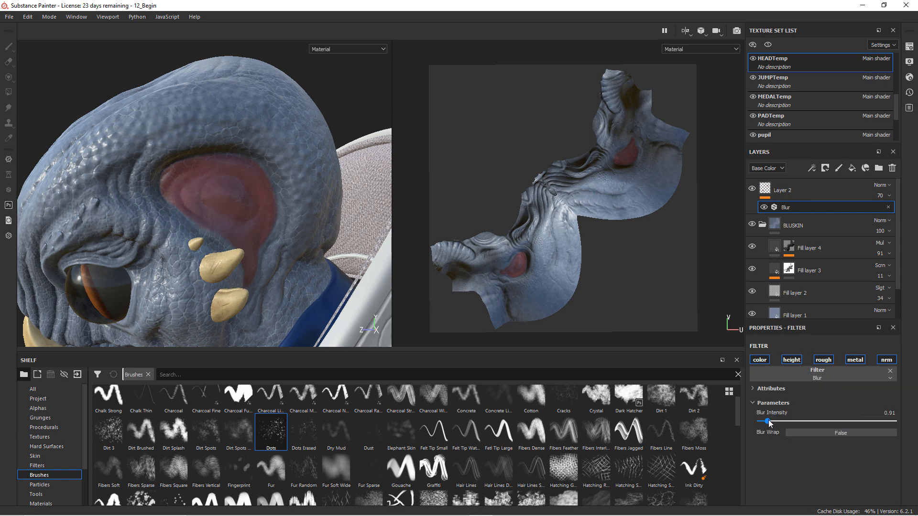
{"action": "left_click_drag", "start_coordinate": [774, 424], "coordinate": [770, 424]}
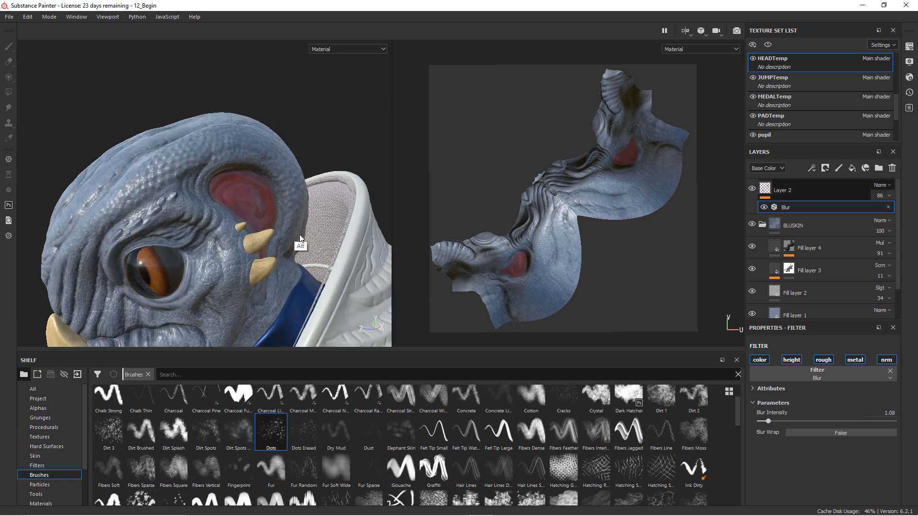
{"action": "left_click_drag", "start_coordinate": [301, 238], "coordinate": [328, 260], "text": "alt"}
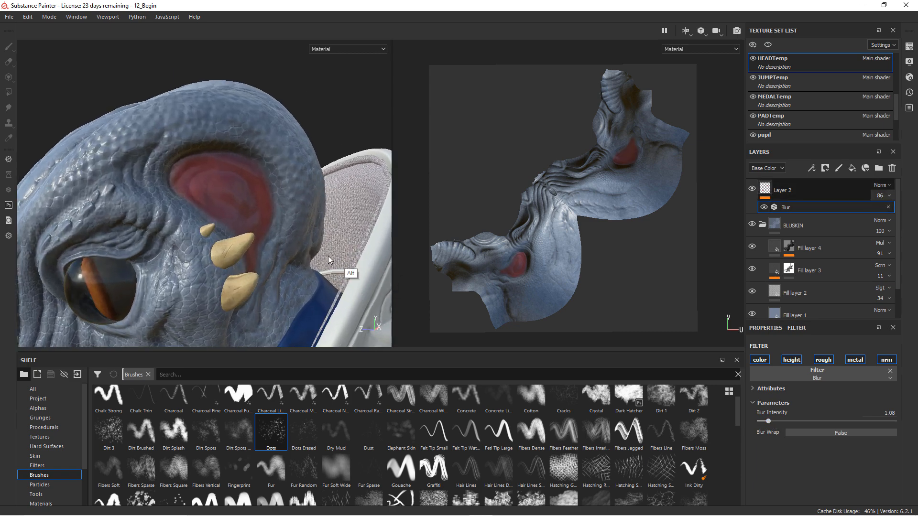
Step: Speckle more pink over the ear patch on Layer 2 and turn off the layer's Blur filter
{"action": "left_click", "coordinate": [766, 191]}
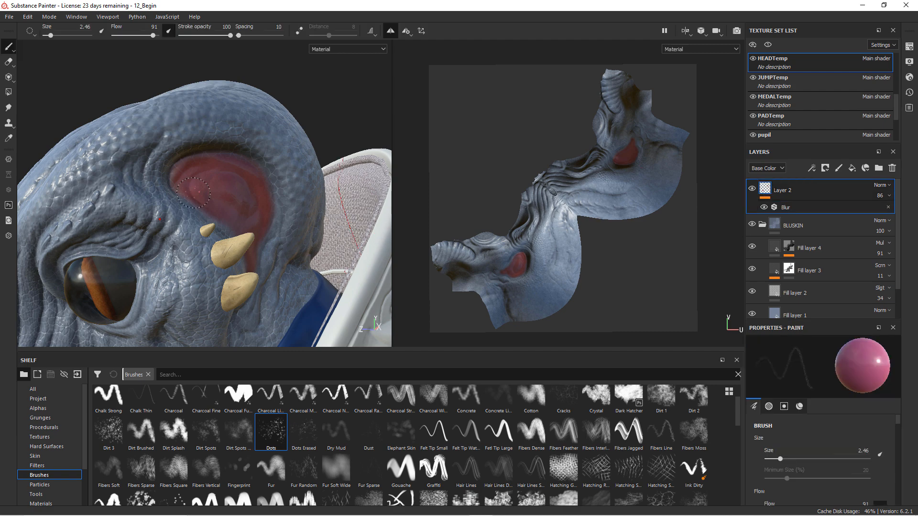
{"action": "key", "text": "p"}
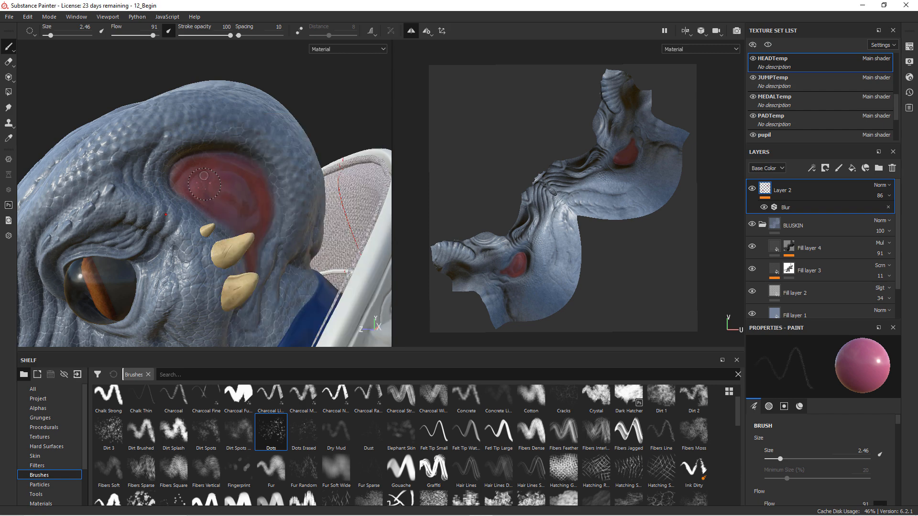
{"action": "left_click_drag", "start_coordinate": [207, 181], "coordinate": [191, 211], "text": "alt"}
{"action": "right_click_drag", "start_coordinate": [190, 211], "coordinate": [198, 181], "text": "alt"}
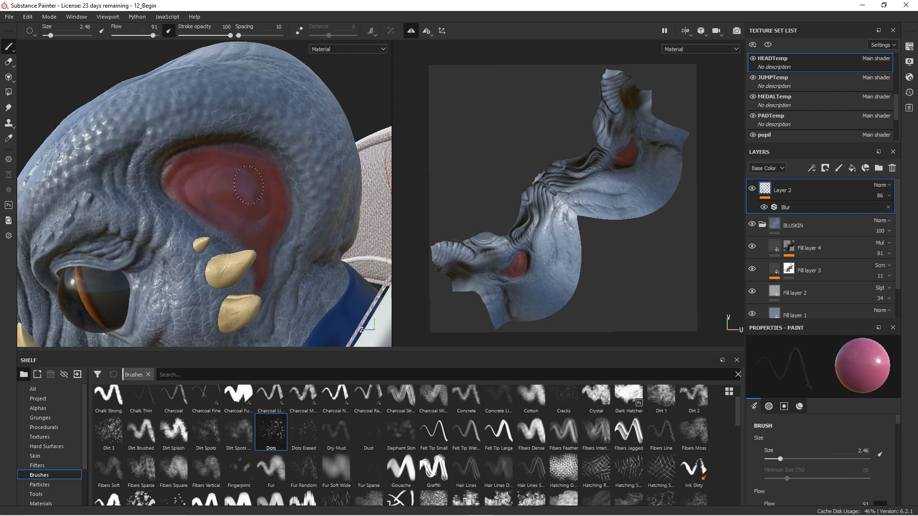
{"action": "right_click", "coordinate": [263, 202]}
{"action": "left_click_drag", "start_coordinate": [250, 180], "coordinate": [244, 206], "text": "alt"}
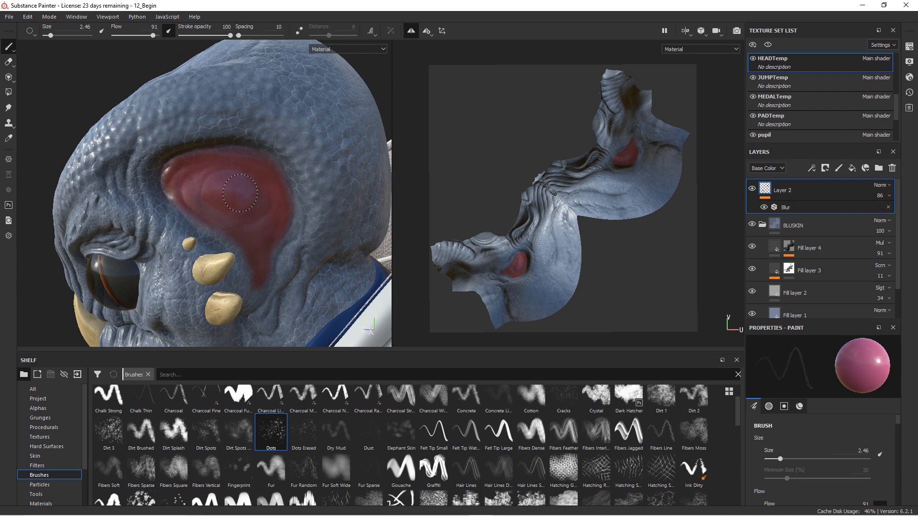
{"action": "left_click", "coordinate": [764, 207]}
{"action": "mouse_move", "coordinate": [258, 235]}
{"action": "left_mouse_down", "text": "alt"}
{"action": "mouse_move", "coordinate": [258, 216]}
{"action": "mouse_move", "coordinate": [251, 224]}
{"action": "mouse_move", "coordinate": [296, 262]}
{"action": "left_mouse_up", "text": "alt"}
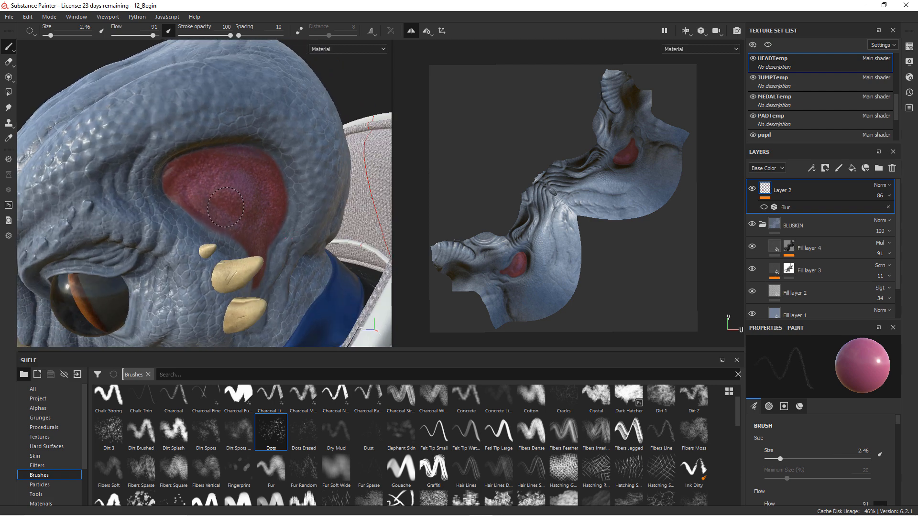
Step: Give the brush a slightly negative height and a dark maroon base color of about RGB 0.034, 0.004, 0.016
{"action": "key", "text": "p"}
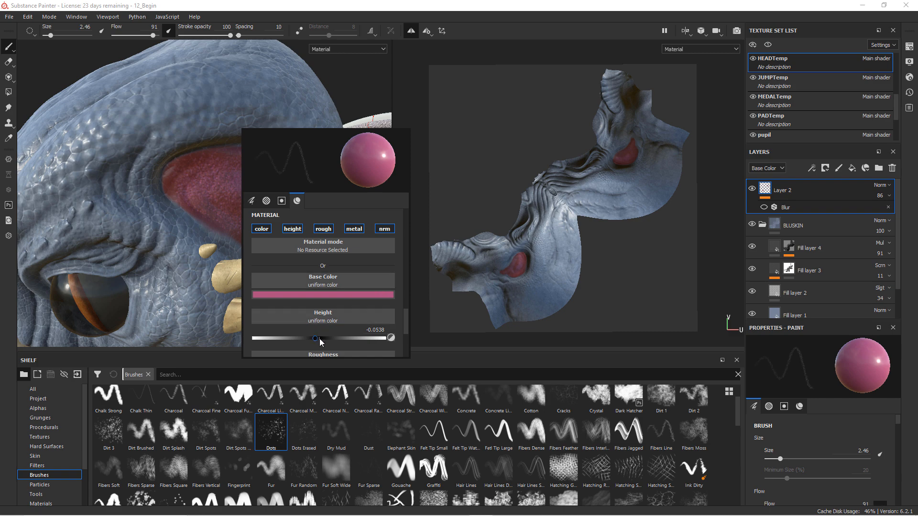
{"action": "left_click", "coordinate": [371, 295]}
{"action": "left_click_drag", "start_coordinate": [419, 362], "coordinate": [422, 379]}
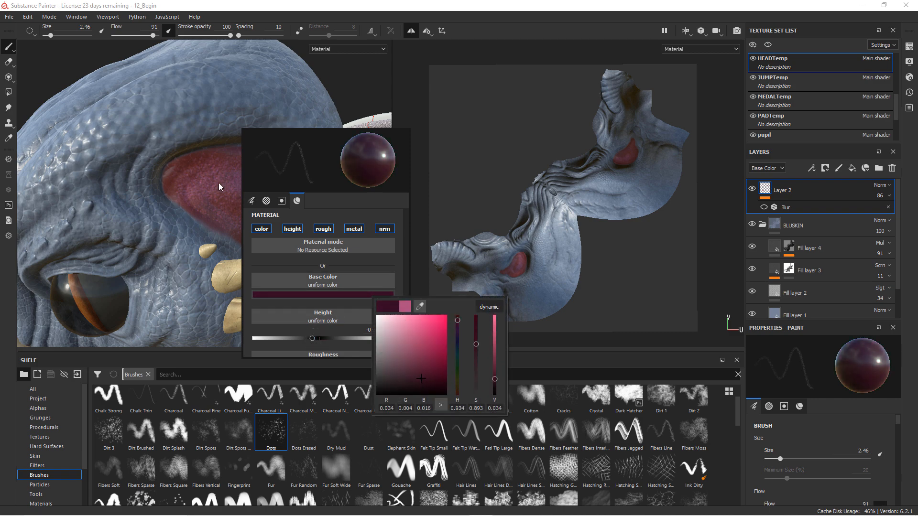
Step: Set the brush to a bright pink base color with a height of 0.1111 and speckle it over the ear patch
{"action": "left_click", "coordinate": [222, 186]}
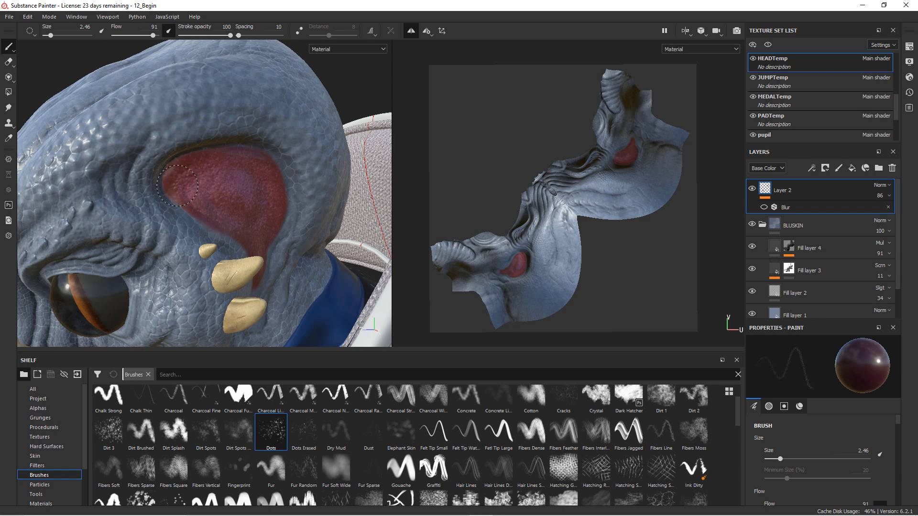
{"action": "mouse_move", "coordinate": [243, 159]}
{"action": "left_mouse_down", "text": "alt"}
{"action": "mouse_move", "coordinate": [236, 231]}
{"action": "mouse_move", "coordinate": [266, 252]}
{"action": "mouse_move", "coordinate": [252, 277]}
{"action": "mouse_move", "coordinate": [252, 220]}
{"action": "left_mouse_up", "text": "alt"}
{"action": "right_click", "coordinate": [252, 215]}
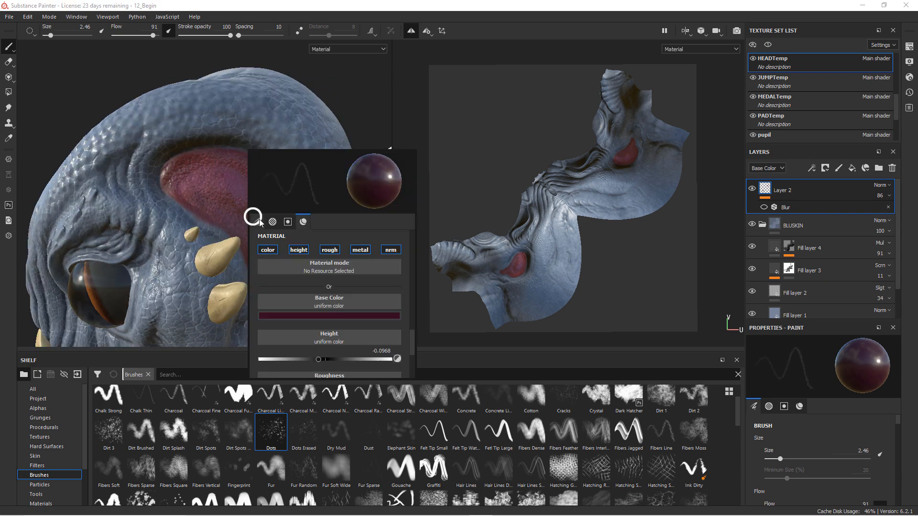
{"action": "left_click", "coordinate": [346, 316]}
{"action": "left_click", "coordinate": [409, 362]}
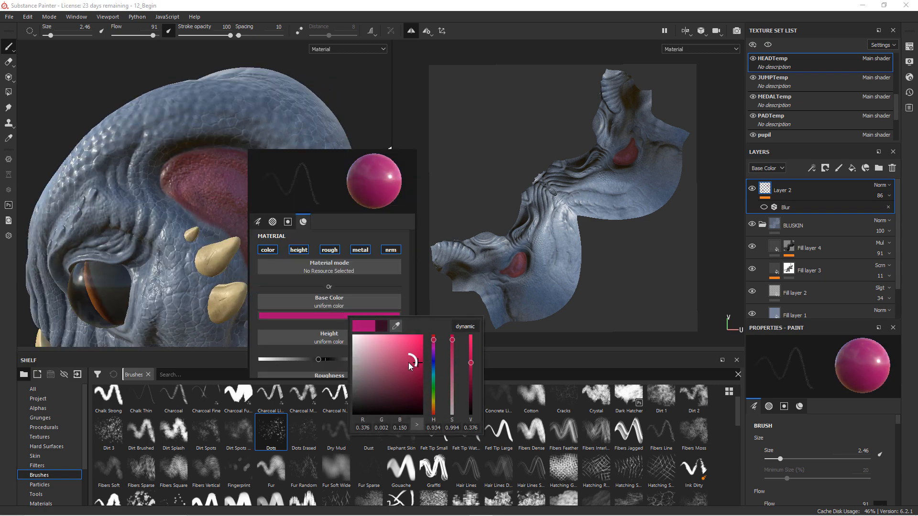
{"action": "left_click", "coordinate": [319, 357]}
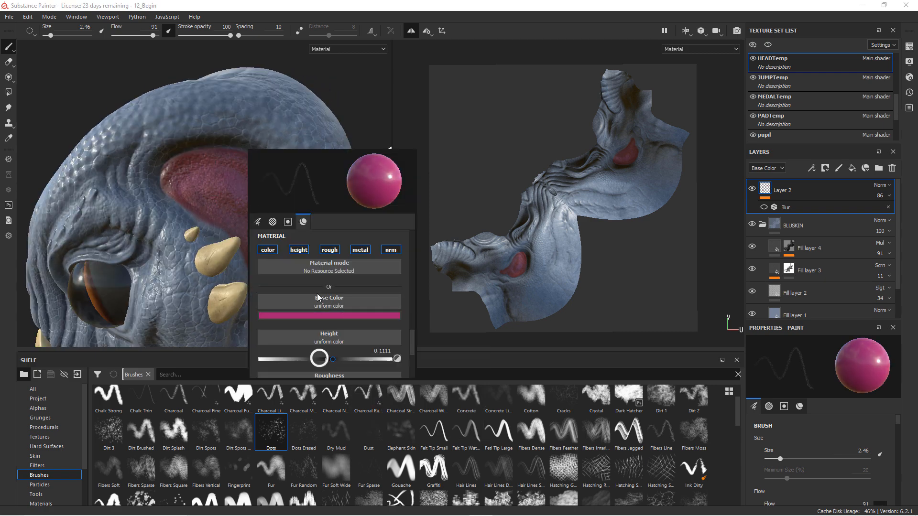
{"action": "right_click_drag", "start_coordinate": [206, 210], "coordinate": [219, 187], "text": "alt"}
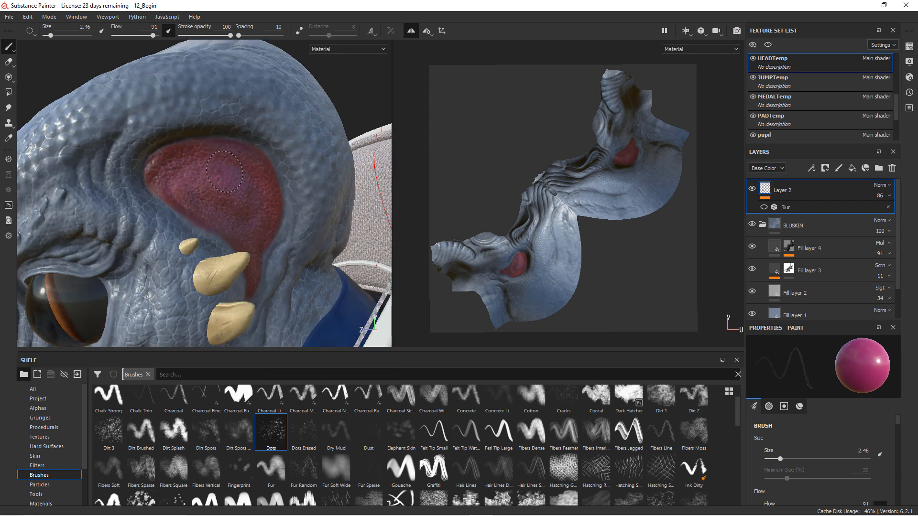
{"action": "mouse_move", "coordinate": [199, 173]}
{"action": "left_mouse_down"}
{"action": "mouse_move", "coordinate": [253, 186]}
{"action": "mouse_move", "coordinate": [261, 223]}
{"action": "mouse_move", "coordinate": [230, 152]}
{"action": "mouse_move", "coordinate": [247, 195]}
{"action": "left_mouse_up"}
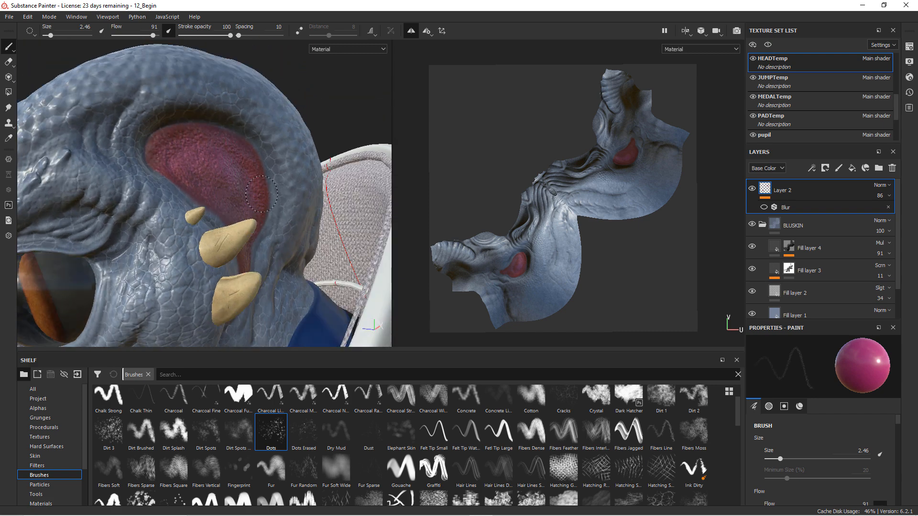
Step: Turn Layer 2's Blur filter back on at an intensity of 0.06 and lower the layer's opacity to 65
{"action": "left_click", "coordinate": [781, 208]}
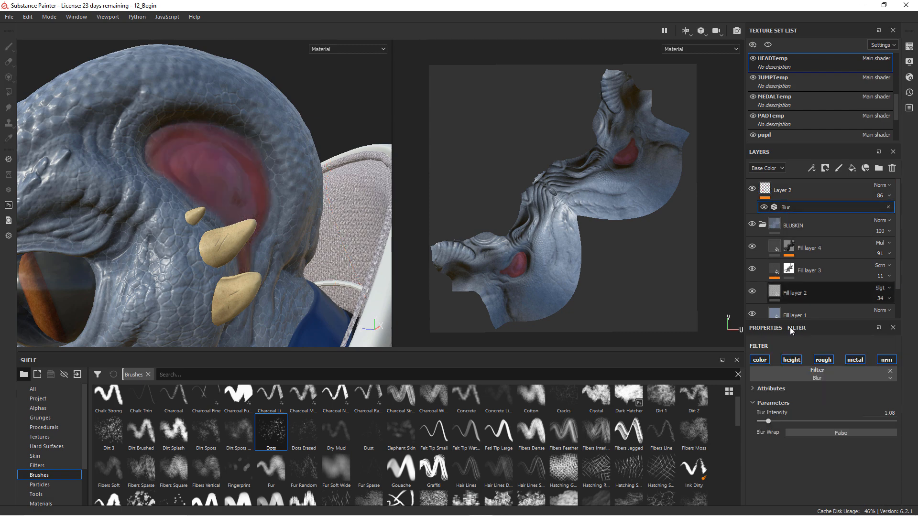
{"action": "left_click_drag", "start_coordinate": [768, 423], "coordinate": [762, 428]}
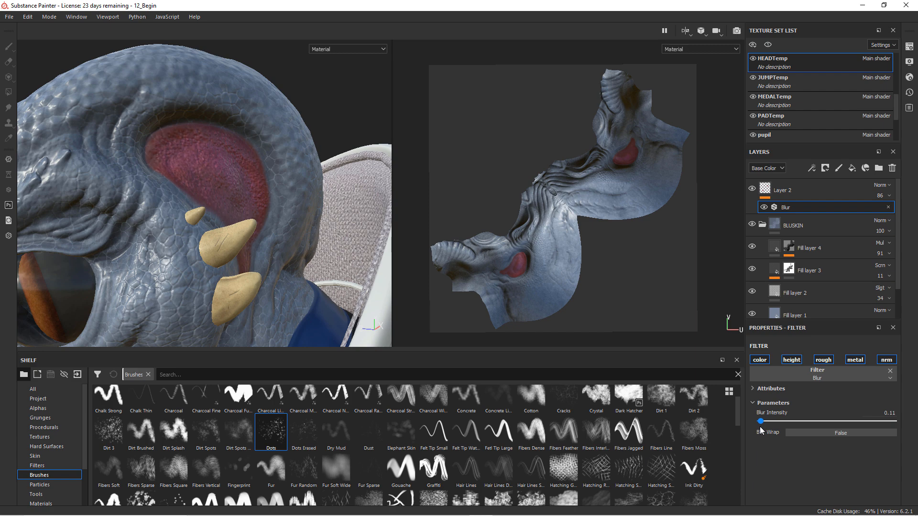
{"action": "left_click_drag", "start_coordinate": [760, 427], "coordinate": [760, 426]}
{"action": "left_click_drag", "start_coordinate": [236, 218], "coordinate": [328, 274], "text": "alt"}
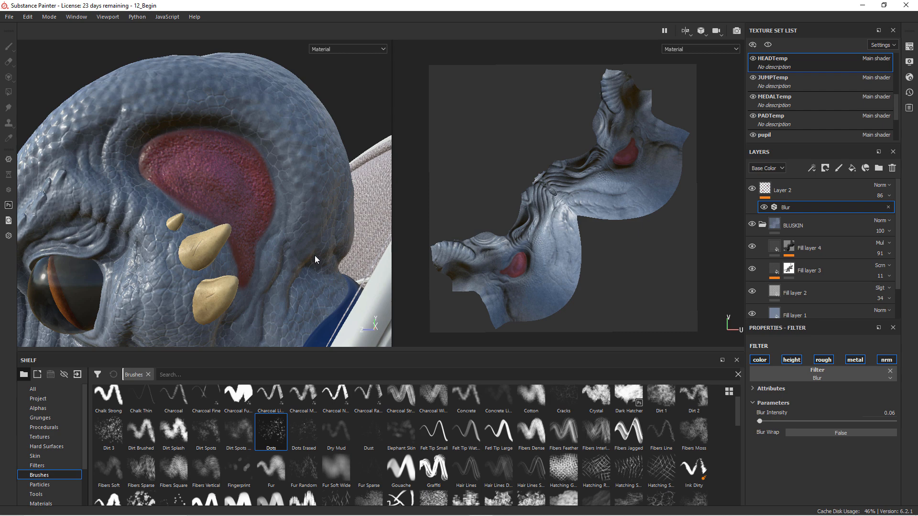
{"action": "right_click_drag", "start_coordinate": [314, 259], "coordinate": [265, 244], "text": "alt"}
{"action": "left_click_drag", "start_coordinate": [265, 243], "coordinate": [322, 256], "text": "alt"}
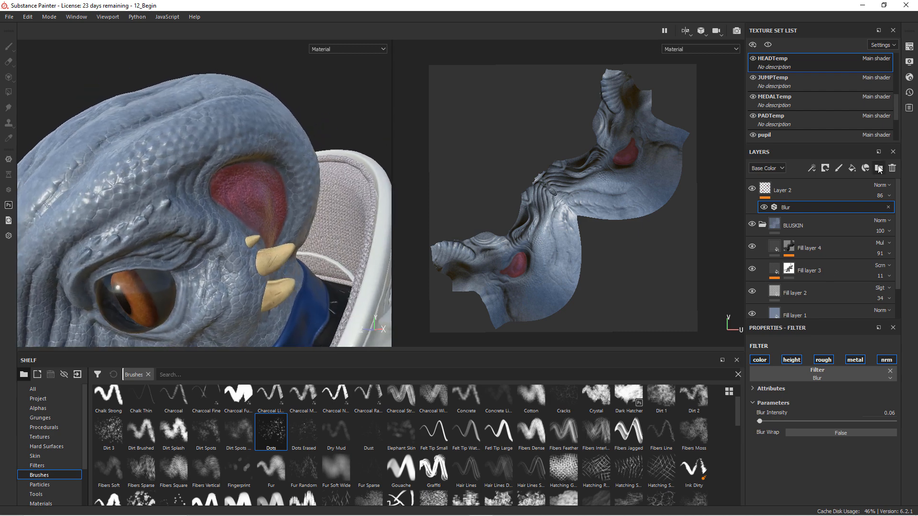
{"action": "left_click", "coordinate": [879, 195]}
{"action": "left_click_drag", "start_coordinate": [910, 215], "coordinate": [904, 213]}
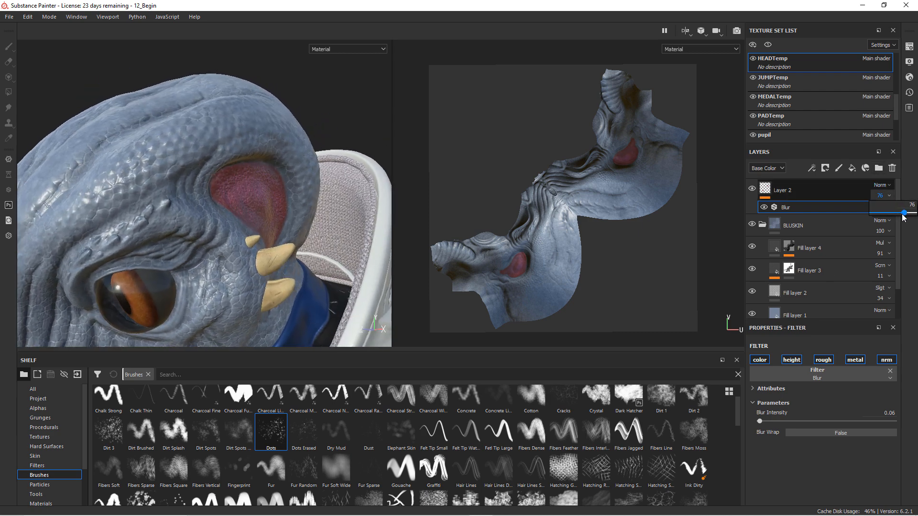
Step: Set the brush to size 0.97 with a red base color and speckle the ridge between the eyes on Layer 2
{"action": "left_click_drag", "start_coordinate": [287, 248], "coordinate": [246, 254], "text": "alt"}
{"action": "right_click_drag", "start_coordinate": [246, 255], "coordinate": [210, 246], "text": "alt"}
{"action": "left_click_drag", "start_coordinate": [210, 246], "coordinate": [345, 245], "text": "alt"}
{"action": "middle_click_drag", "start_coordinate": [344, 244], "coordinate": [264, 269], "text": "alt"}
{"action": "right_click_drag", "start_coordinate": [265, 269], "coordinate": [385, 244], "text": "alt"}
{"action": "left_click_drag", "start_coordinate": [385, 244], "coordinate": [325, 253], "text": "alt"}
{"action": "right_click_drag", "start_coordinate": [325, 253], "coordinate": [463, 344], "text": "alt"}
{"action": "middle_click_drag", "start_coordinate": [211, 217], "coordinate": [310, 239], "text": "alt"}
{"action": "right_click_drag", "start_coordinate": [310, 239], "coordinate": [367, 267], "text": "alt"}
{"action": "left_click", "coordinate": [769, 191]}
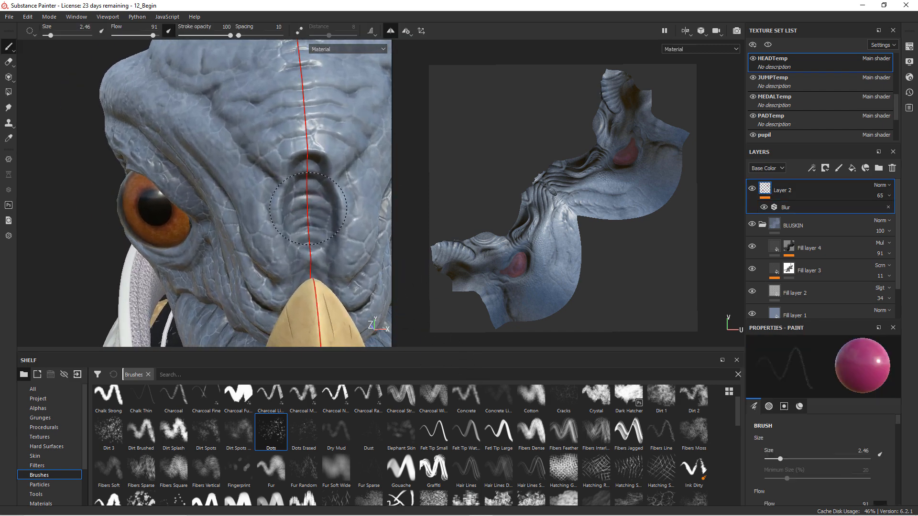
{"action": "right_click", "coordinate": [297, 196]}
{"action": "left_click_drag", "start_coordinate": [477, 338], "coordinate": [447, 220]}
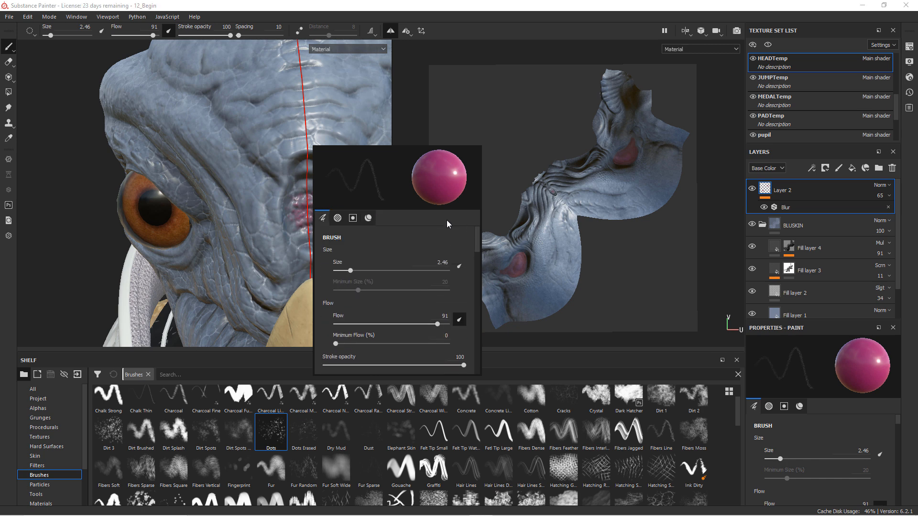
{"action": "left_click_drag", "start_coordinate": [350, 271], "coordinate": [344, 271]}
{"action": "scroll", "coordinate": [476, 239], "scroll_direction": "down", "scroll_amount": 5}
{"action": "left_click", "coordinate": [444, 320]}
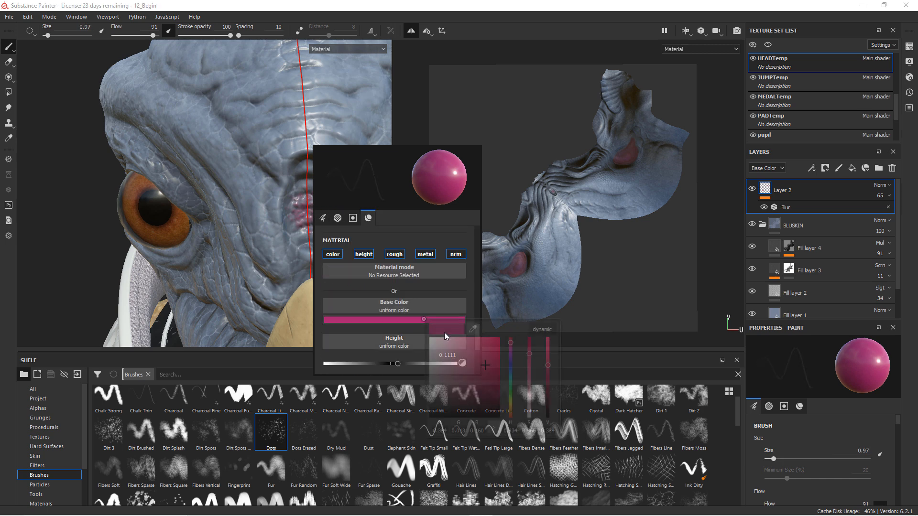
{"action": "left_click_drag", "start_coordinate": [508, 345], "coordinate": [511, 344]}
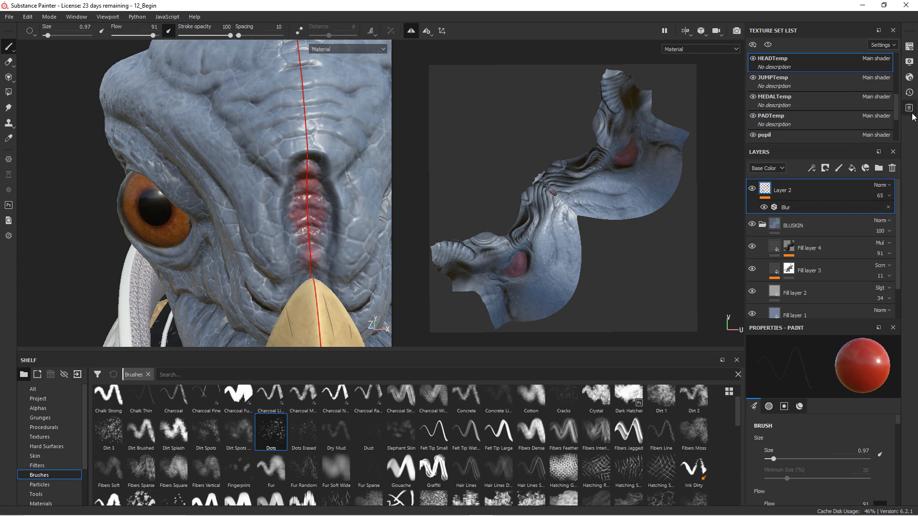
Step: Hide the CLAWTemp texture set and extend the red speckled stripe down the snout to the mouth
{"action": "scroll", "coordinate": [813, 96], "scroll_direction": "up", "scroll_amount": 5}
{"action": "left_click", "coordinate": [753, 77]}
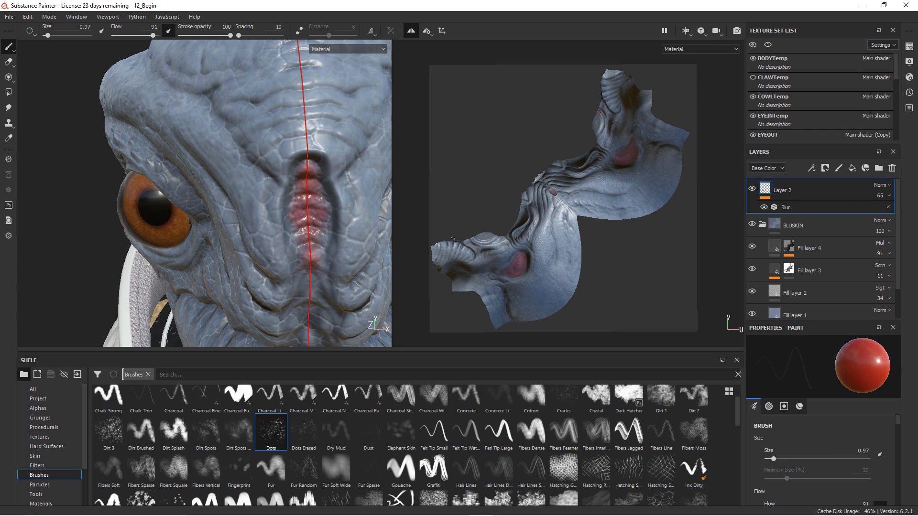
{"action": "mouse_move", "coordinate": [298, 282]}
{"action": "left_mouse_down", "text": "alt"}
{"action": "mouse_move", "coordinate": [317, 307]}
{"action": "mouse_move", "coordinate": [282, 229]}
{"action": "mouse_move", "coordinate": [279, 135]}
{"action": "left_mouse_up", "text": "alt"}
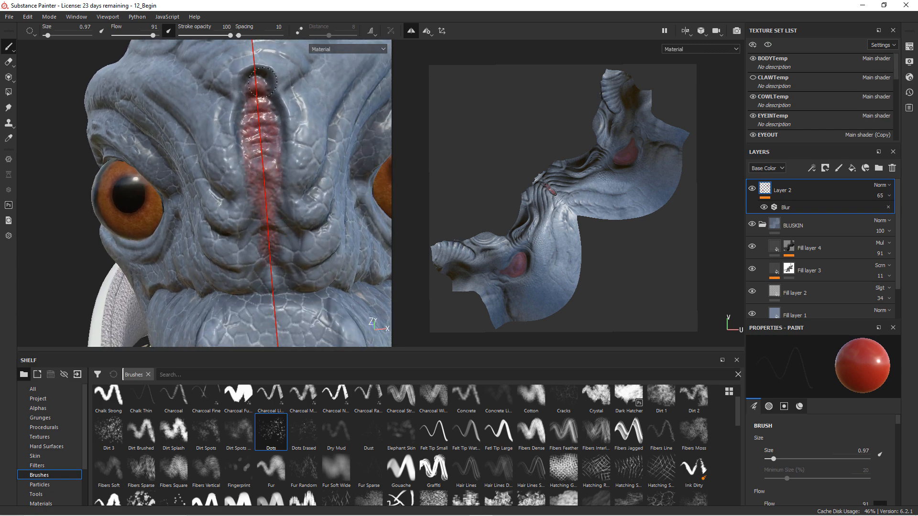
{"action": "left_click_drag", "start_coordinate": [271, 89], "coordinate": [284, 290]}
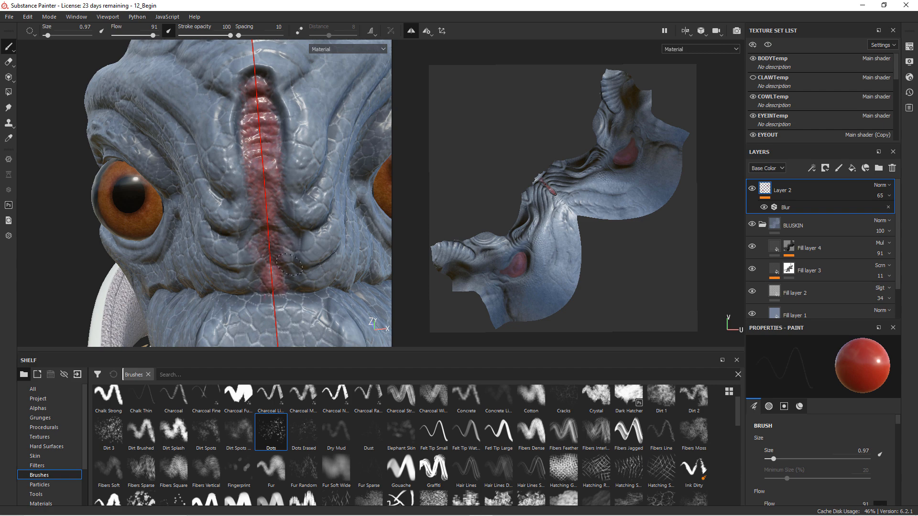
{"action": "left_click_drag", "start_coordinate": [288, 227], "coordinate": [261, 259]}
{"action": "left_click_drag", "start_coordinate": [296, 289], "coordinate": [287, 280], "text": "alt"}
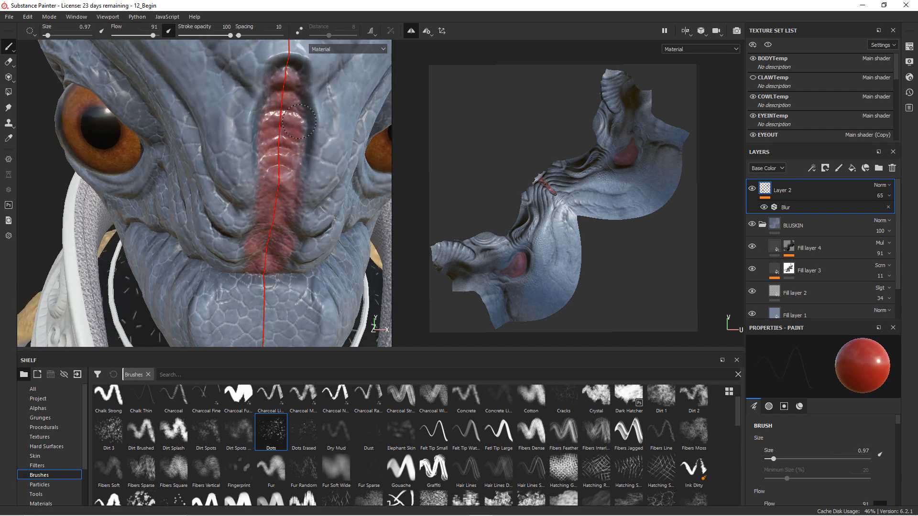
{"action": "left_click_drag", "start_coordinate": [301, 172], "coordinate": [265, 239], "text": "alt"}
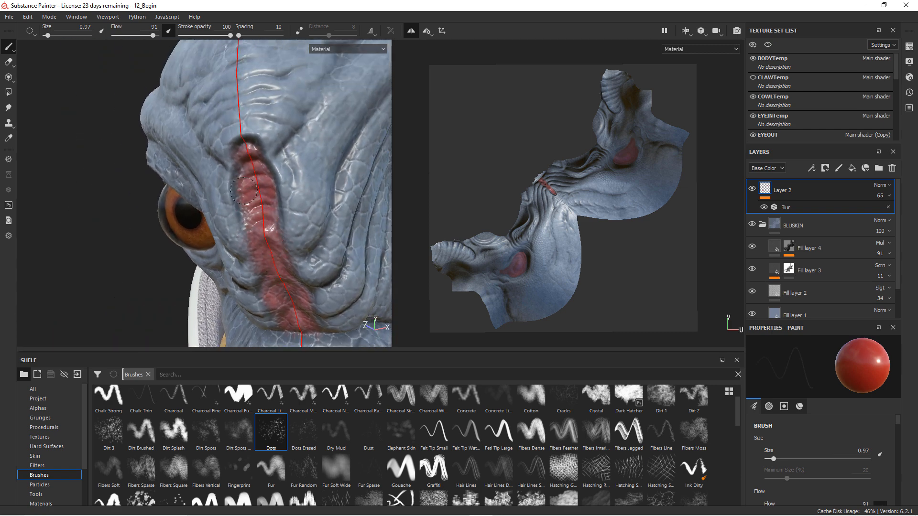
{"action": "left_click_drag", "start_coordinate": [262, 191], "coordinate": [248, 216], "text": "alt"}
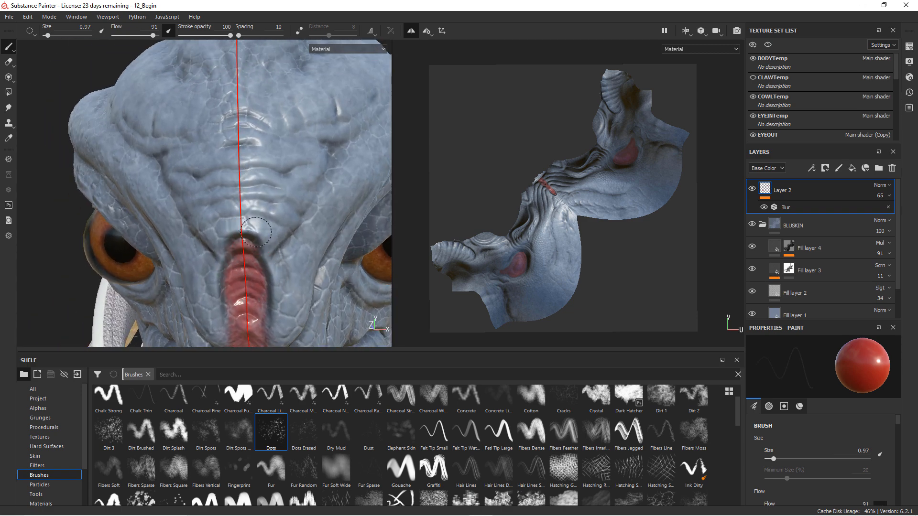
{"action": "left_click_drag", "start_coordinate": [253, 224], "coordinate": [268, 275], "text": "alt"}
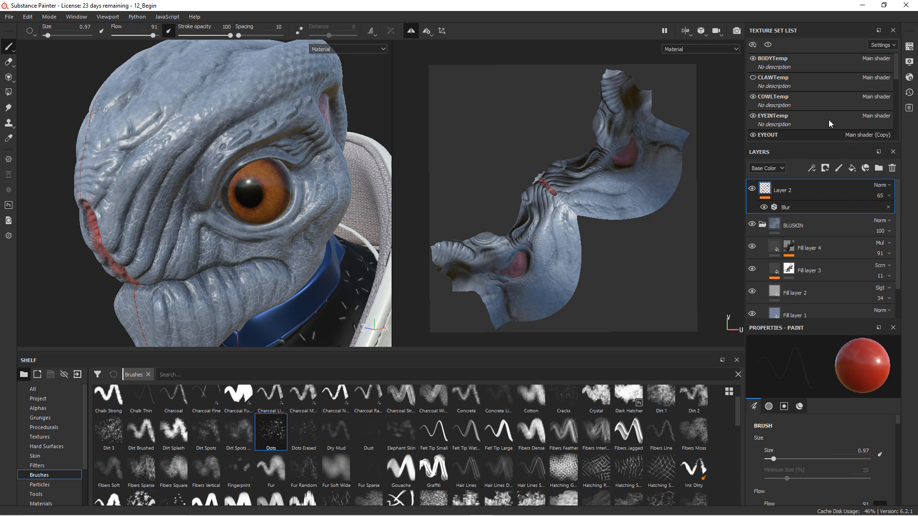
Step: Show the CLAWTemp texture set again and add a new paint layer above Layer 2
{"action": "left_click", "coordinate": [754, 78]}
{"action": "mouse_move", "coordinate": [291, 255]}
{"action": "left_mouse_down", "text": "alt"}
{"action": "mouse_move", "coordinate": [288, 230]}
{"action": "mouse_move", "coordinate": [285, 238]}
{"action": "left_mouse_up", "text": "alt"}
{"action": "scroll", "coordinate": [285, 238], "scroll_direction": "up", "scroll_amount": 2}
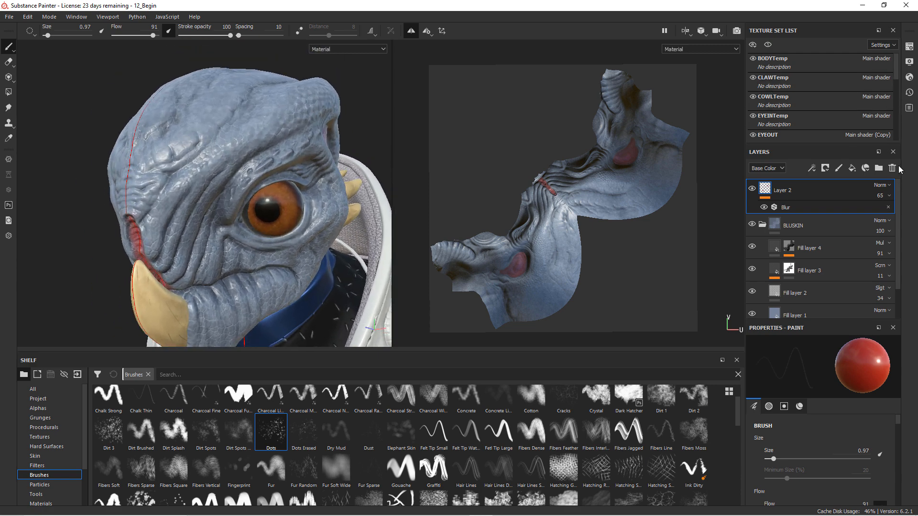
{"action": "left_click", "coordinate": [838, 168]}
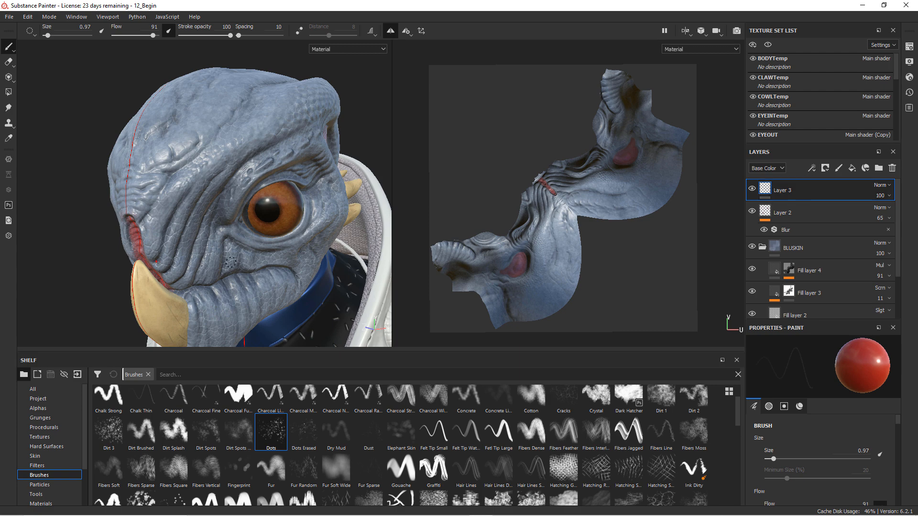
Step: Switch to the Basic Soft brush, set its height to 0 and reduce its size for painting around the eye
{"action": "scroll", "coordinate": [737, 414], "scroll_direction": "up", "scroll_amount": 1}
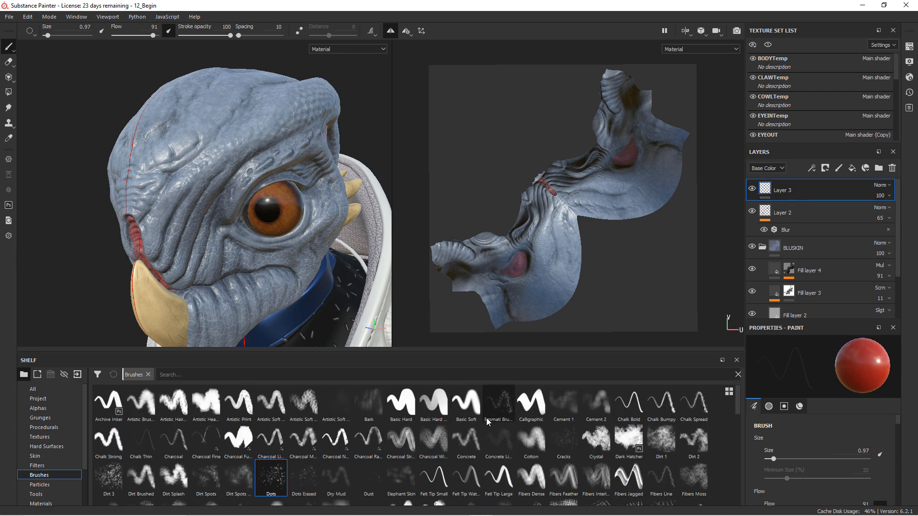
{"action": "left_click", "coordinate": [466, 404]}
{"action": "right_click_drag", "start_coordinate": [293, 235], "coordinate": [293, 259], "text": "alt"}
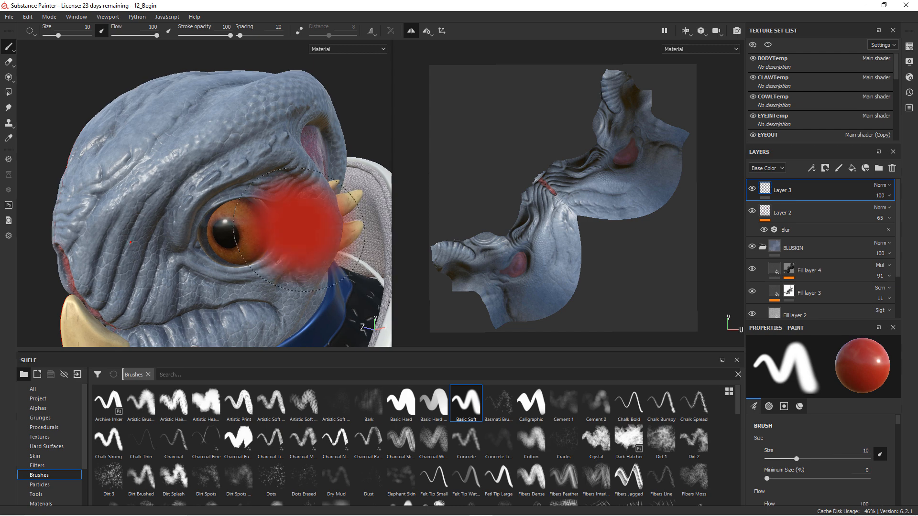
{"action": "key", "text": "p"}
{"action": "left_click", "coordinate": [427, 305]}
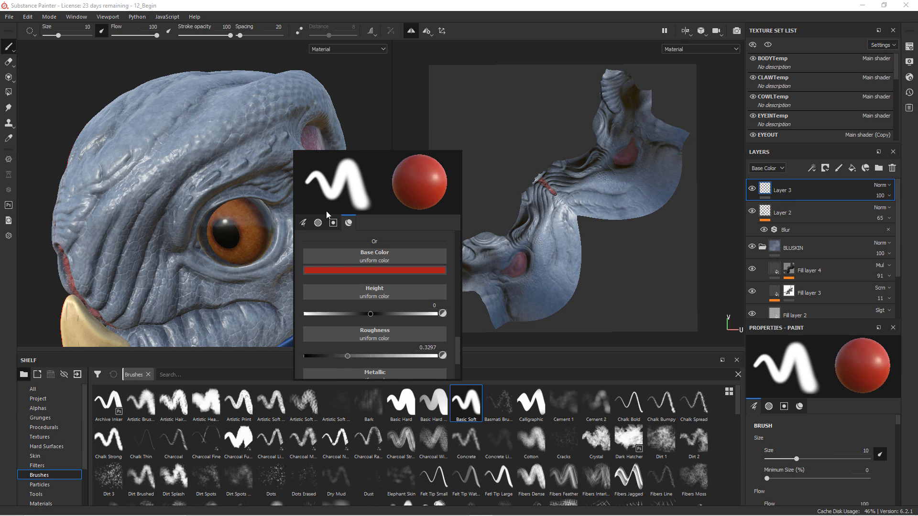
{"action": "left_click_drag", "start_coordinate": [308, 250], "coordinate": [301, 239], "text": "alt"}
{"action": "right_click_drag", "start_coordinate": [302, 240], "coordinate": [298, 216], "text": "alt"}
{"action": "right_click", "coordinate": [298, 215]}
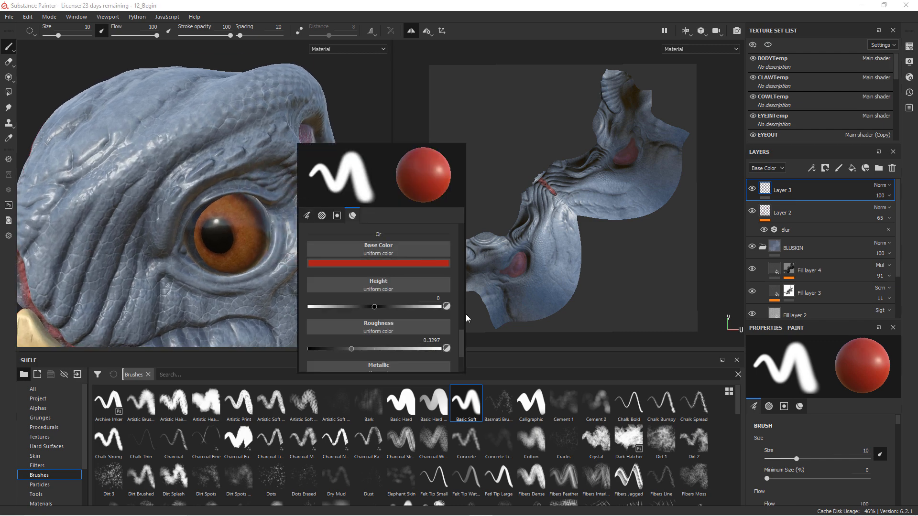
{"action": "left_click", "coordinate": [307, 215]}
{"action": "mouse_move", "coordinate": [354, 268]}
{"action": "left_mouse_down"}
{"action": "mouse_move", "coordinate": [343, 268]}
{"action": "mouse_move", "coordinate": [351, 271]}
{"action": "left_mouse_up"}
Step: Paint a red ring around the eye on Layer 3 and soften it with a Blur filter at intensity 4.67
{"action": "left_click", "coordinate": [211, 242]}
{"action": "mouse_move", "coordinate": [190, 222]}
{"action": "left_mouse_down"}
{"action": "mouse_move", "coordinate": [227, 197]}
{"action": "mouse_move", "coordinate": [211, 187]}
{"action": "mouse_move", "coordinate": [253, 229]}
{"action": "mouse_move", "coordinate": [287, 238]}
{"action": "mouse_move", "coordinate": [301, 156]}
{"action": "mouse_move", "coordinate": [282, 254]}
{"action": "left_mouse_up"}
{"action": "middle_click_drag", "start_coordinate": [281, 255], "coordinate": [235, 287], "text": "alt"}
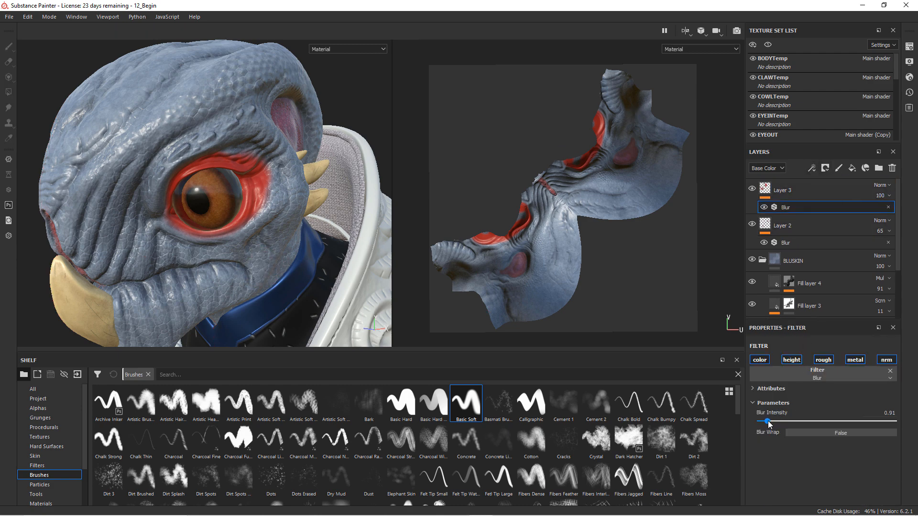
{"action": "left_click_drag", "start_coordinate": [767, 422], "coordinate": [799, 421]}
Step: Try the Screen, Overlay and Multiply blend modes on Layer 3 and return it to Normal
{"action": "left_click", "coordinate": [882, 186]}
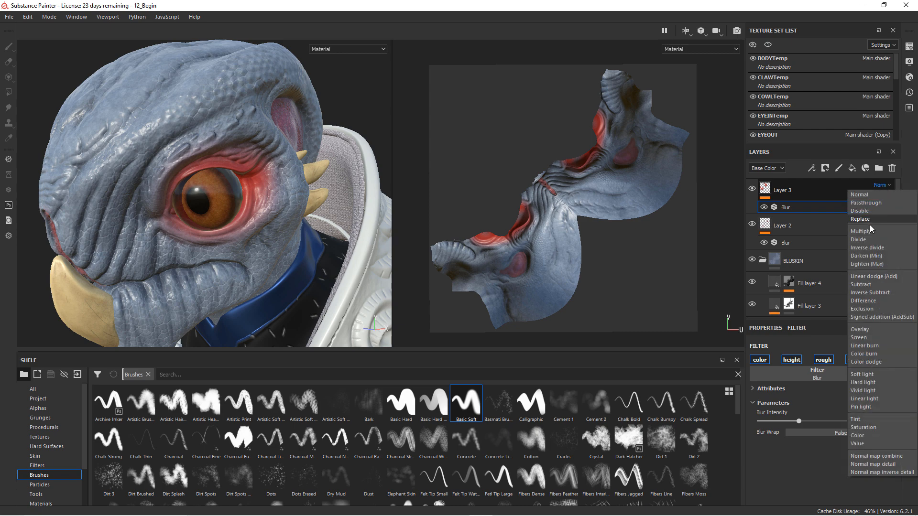
{"action": "left_click", "coordinate": [859, 337]}
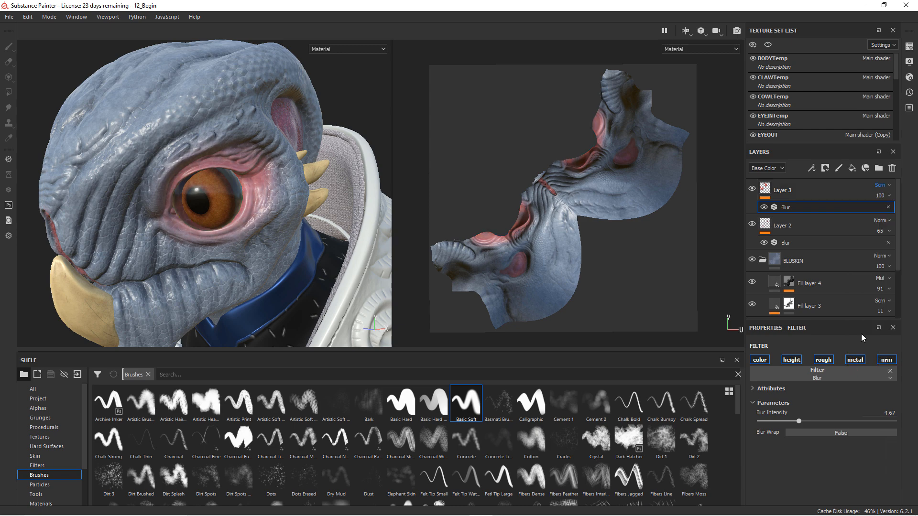
{"action": "scroll", "coordinate": [286, 209], "scroll_direction": "up", "scroll_amount": 3}
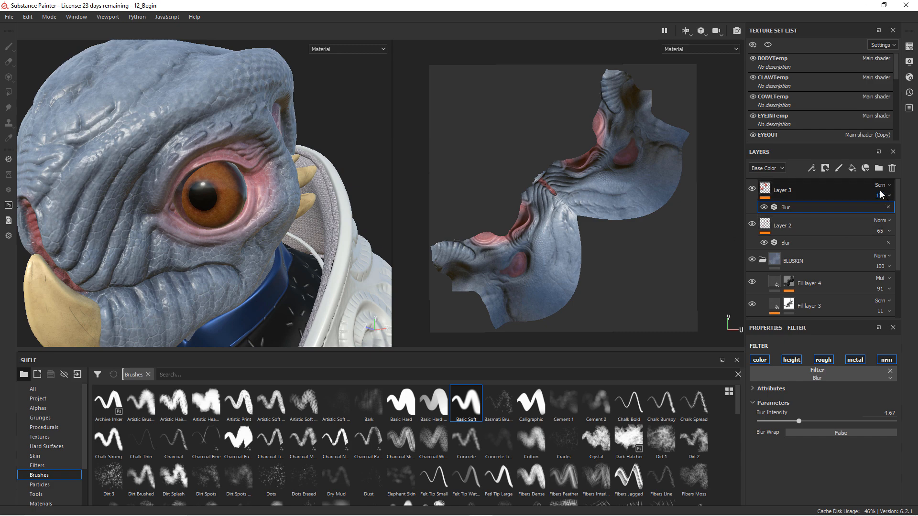
{"action": "left_click", "coordinate": [882, 186]}
{"action": "left_click", "coordinate": [867, 331]}
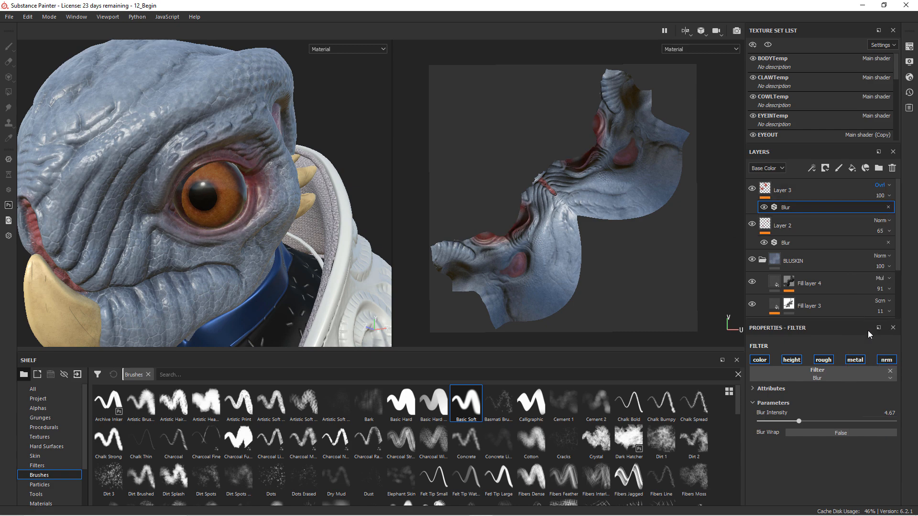
{"action": "mouse_move", "coordinate": [336, 215]}
{"action": "left_mouse_down", "text": "alt"}
{"action": "mouse_move", "coordinate": [304, 211]}
{"action": "mouse_move", "coordinate": [329, 210]}
{"action": "left_mouse_up", "text": "alt"}
{"action": "left_click", "coordinate": [884, 187]}
{"action": "left_click", "coordinate": [884, 186]}
{"action": "left_click", "coordinate": [881, 186]}
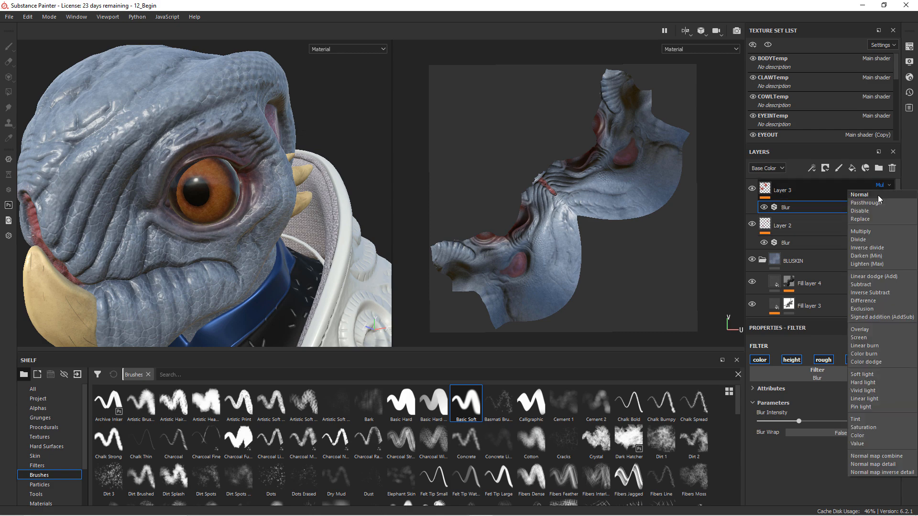
{"action": "left_click", "coordinate": [878, 194]}
Step: Lower the opacity of Layer 3 to 35 to tone down the red ring around the eye
{"action": "left_click", "coordinate": [888, 197]}
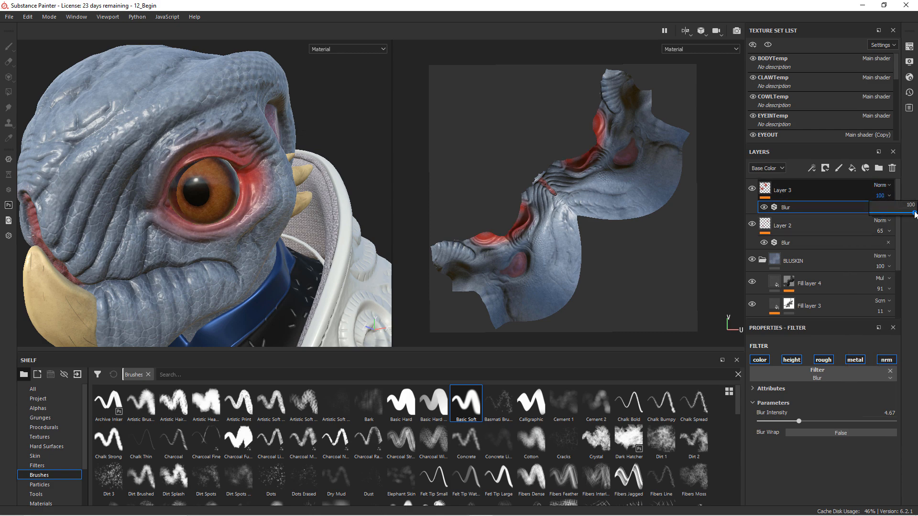
{"action": "left_click_drag", "start_coordinate": [914, 214], "coordinate": [903, 213]}
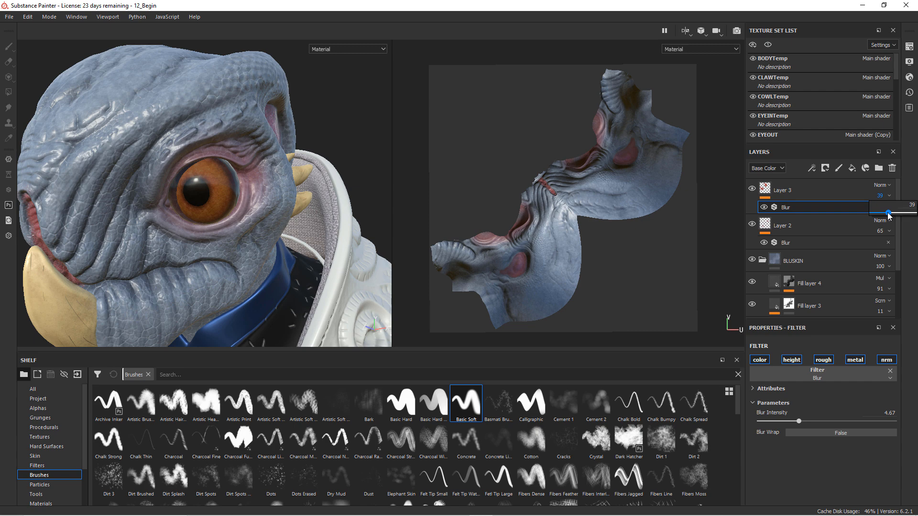
{"action": "left_click_drag", "start_coordinate": [884, 216], "coordinate": [888, 216]}
Step: Examine the red accents on the eye rims, snout ridge and ear patch from the side, front and farther away
{"action": "left_click_drag", "start_coordinate": [203, 171], "coordinate": [209, 216], "text": "alt"}
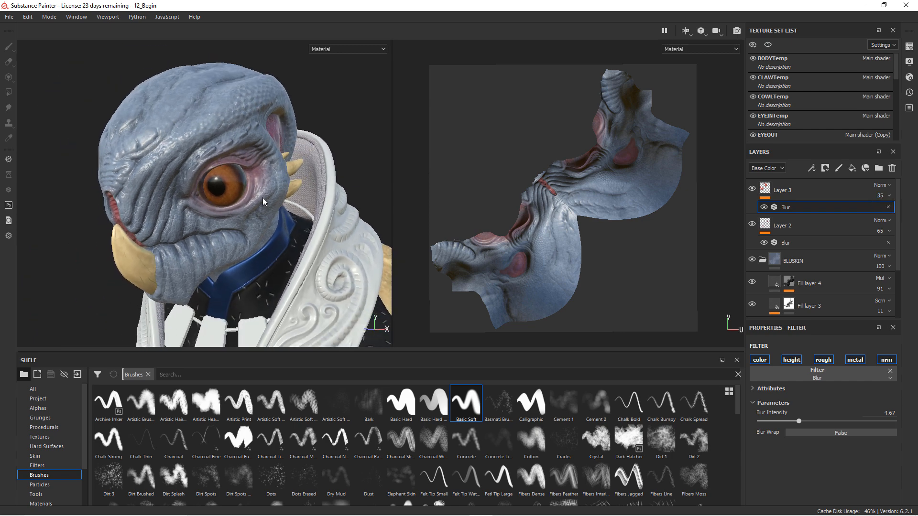
{"action": "left_click_drag", "start_coordinate": [341, 200], "coordinate": [360, 252], "text": "alt"}
{"action": "left_click_drag", "start_coordinate": [272, 205], "coordinate": [287, 301], "text": "alt"}
{"action": "left_click_drag", "start_coordinate": [311, 160], "coordinate": [333, 188], "text": "alt"}
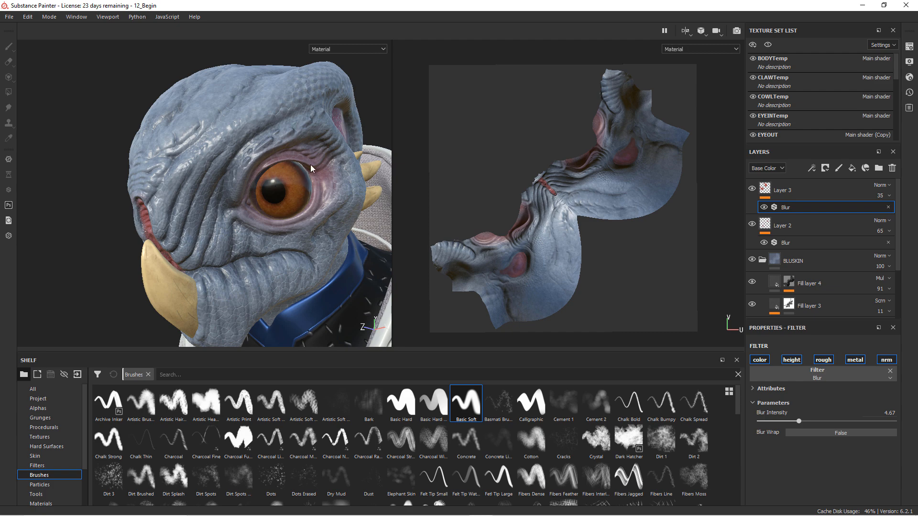
{"action": "left_click_drag", "start_coordinate": [301, 249], "coordinate": [346, 250], "text": "alt"}
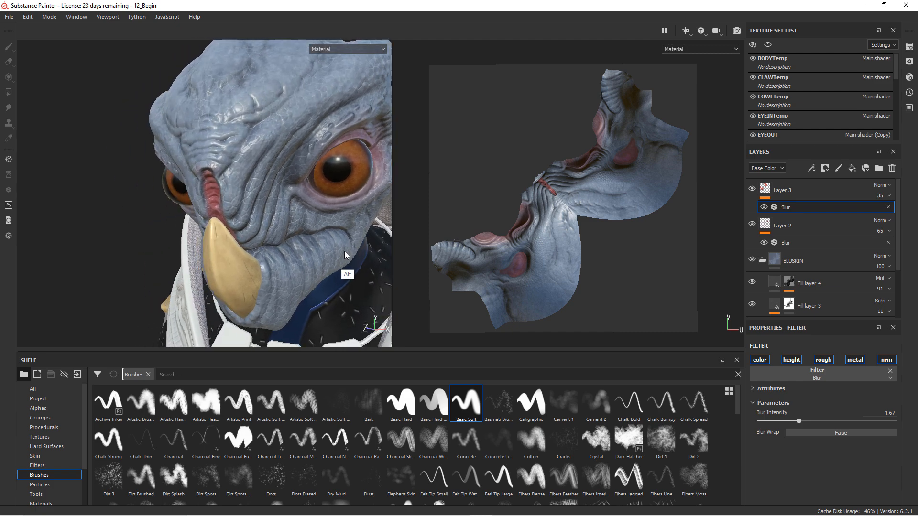
{"action": "left_click_drag", "start_coordinate": [238, 231], "coordinate": [209, 180], "text": "alt"}
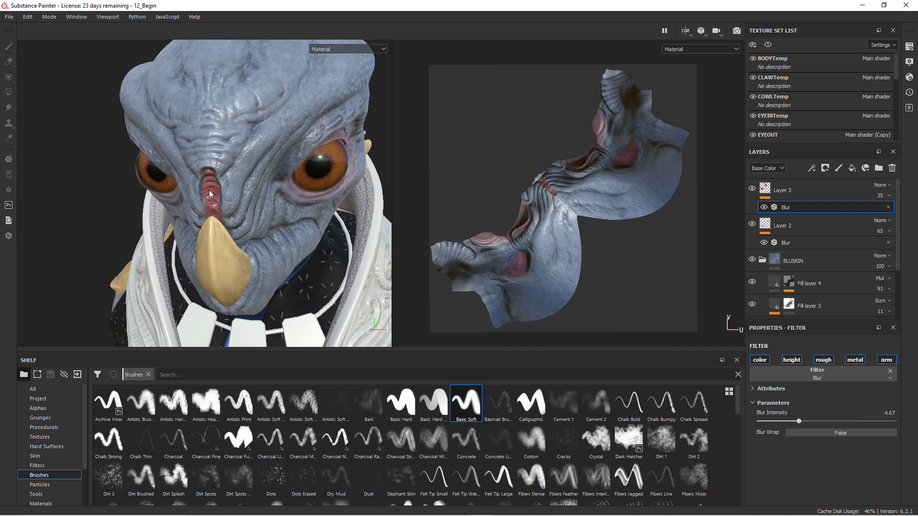
{"action": "left_click_drag", "start_coordinate": [273, 280], "coordinate": [328, 261], "text": "alt"}
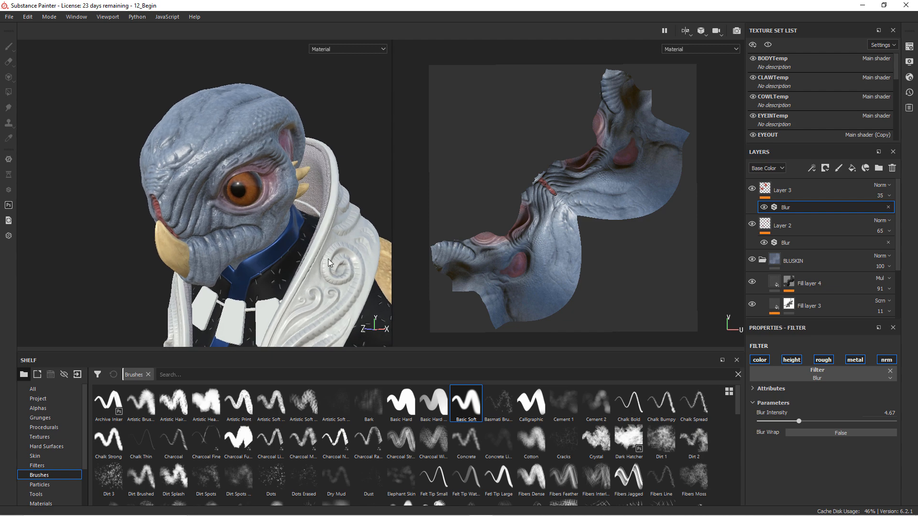